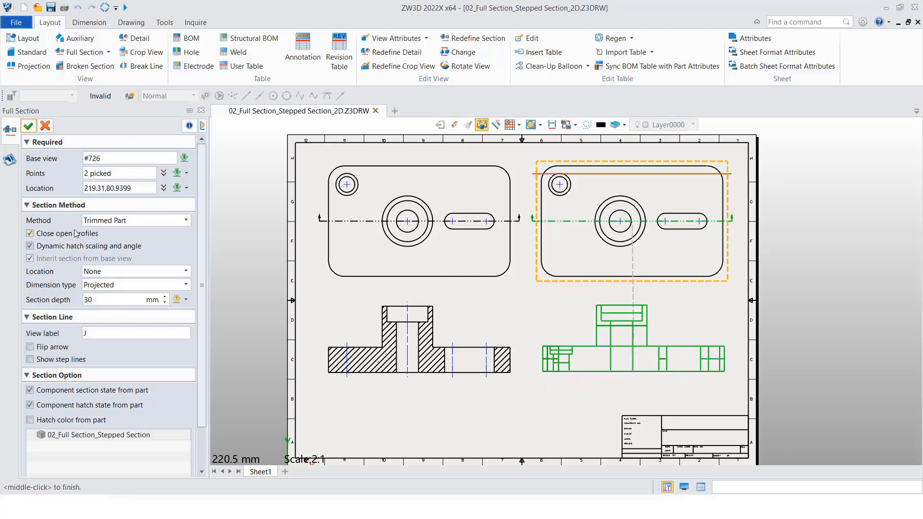
Create full section view J-J with the Trimmed Part method and Orthogonal location.
click(186, 220)
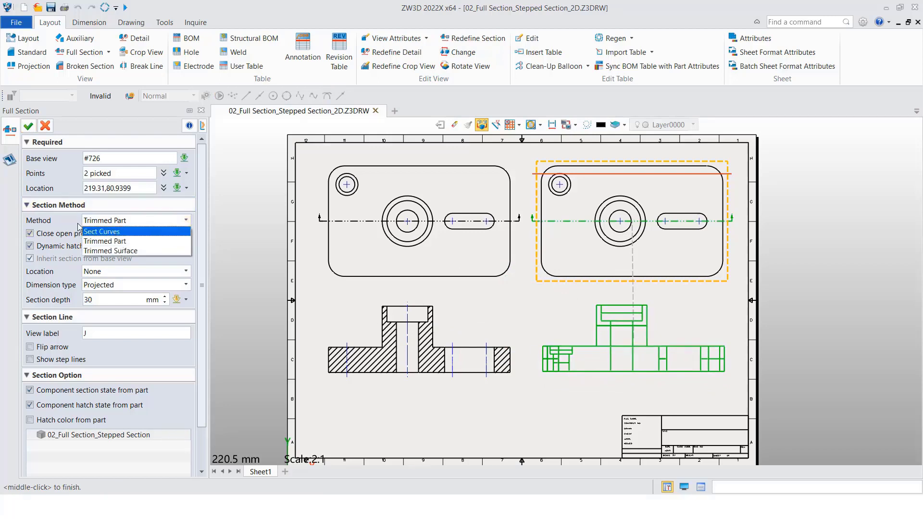
click(118, 241)
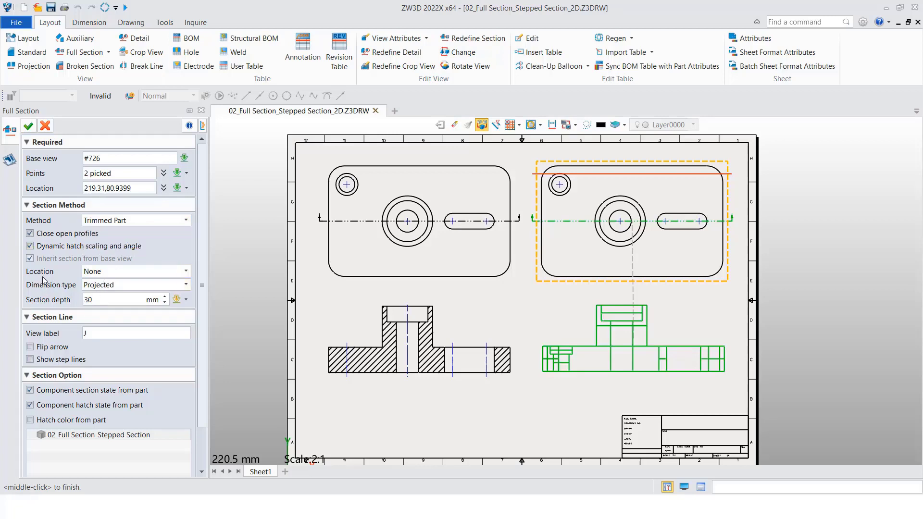
click(115, 273)
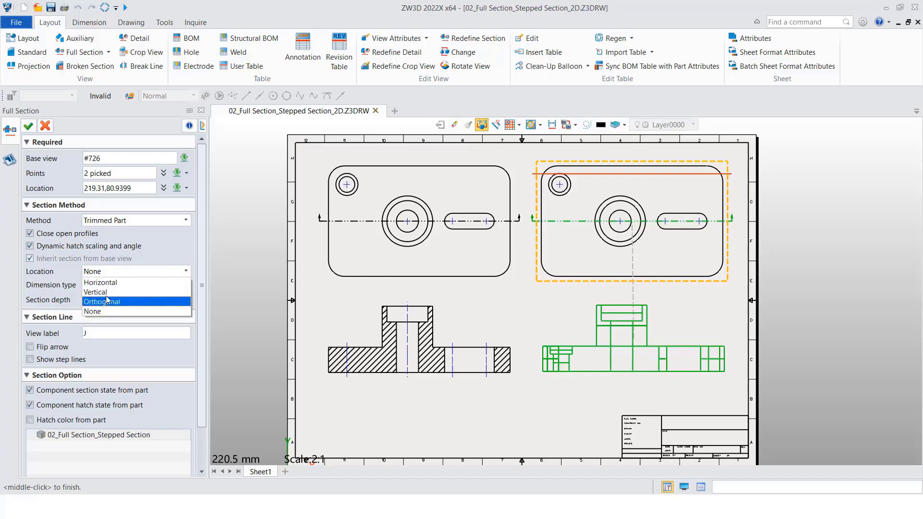
click(110, 302)
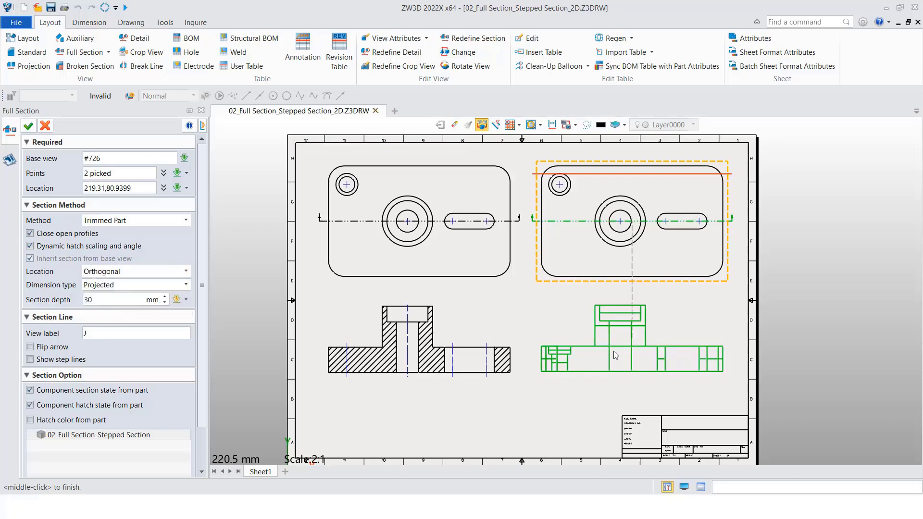
middle_click(486, 284)
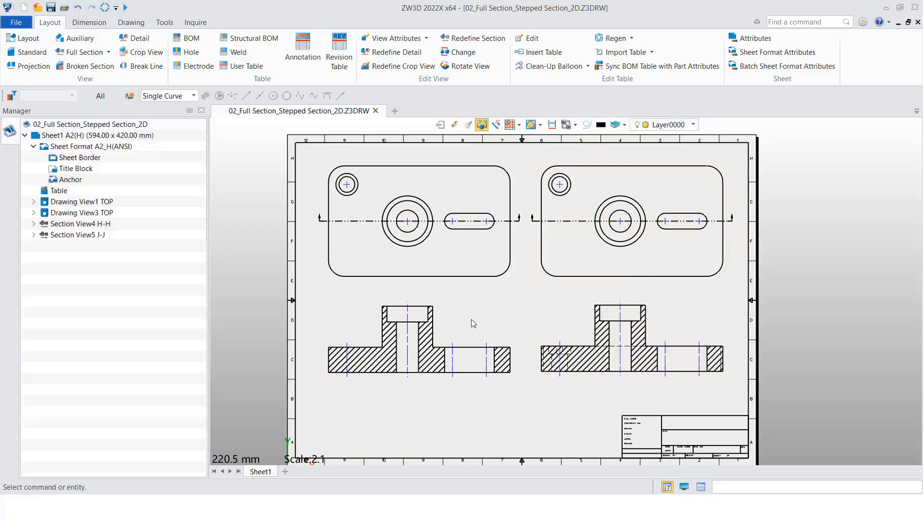
Turn off the hidden lines in the attributes of section view J-J.
click(638, 306)
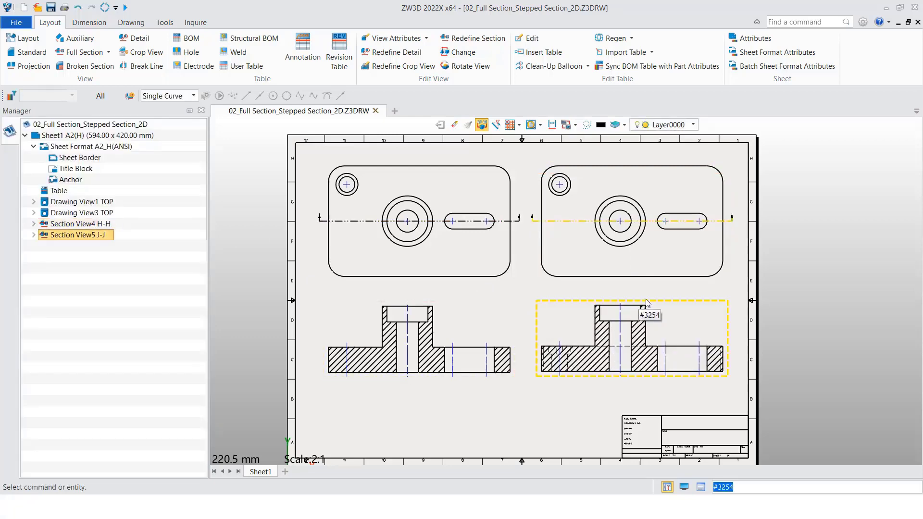
right_click(642, 308)
click(693, 251)
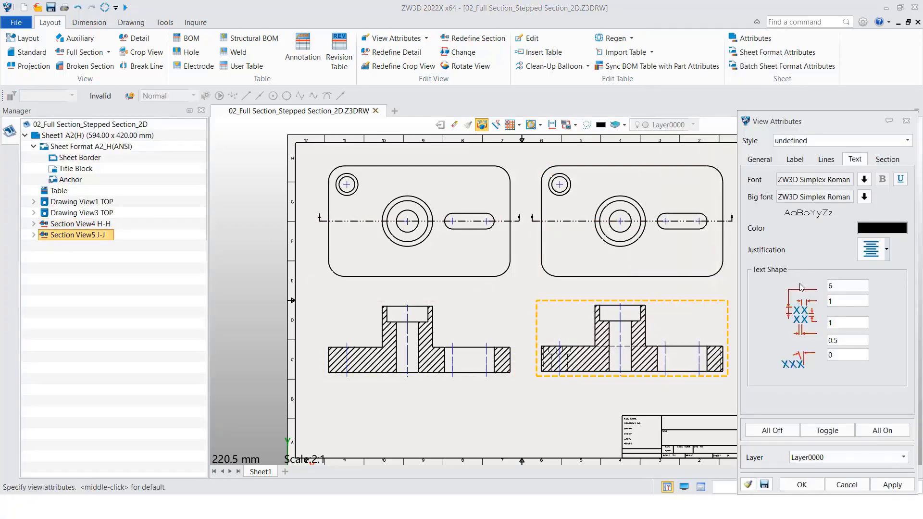
click(774, 160)
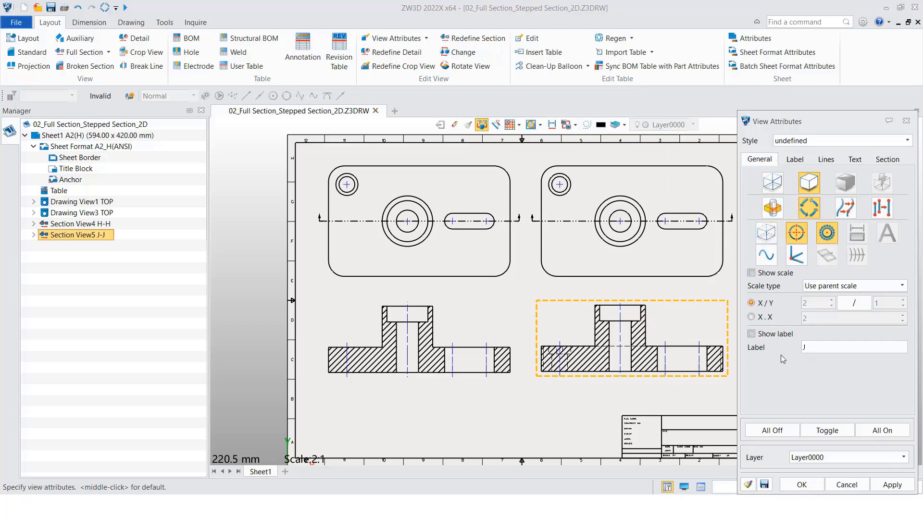
click(803, 484)
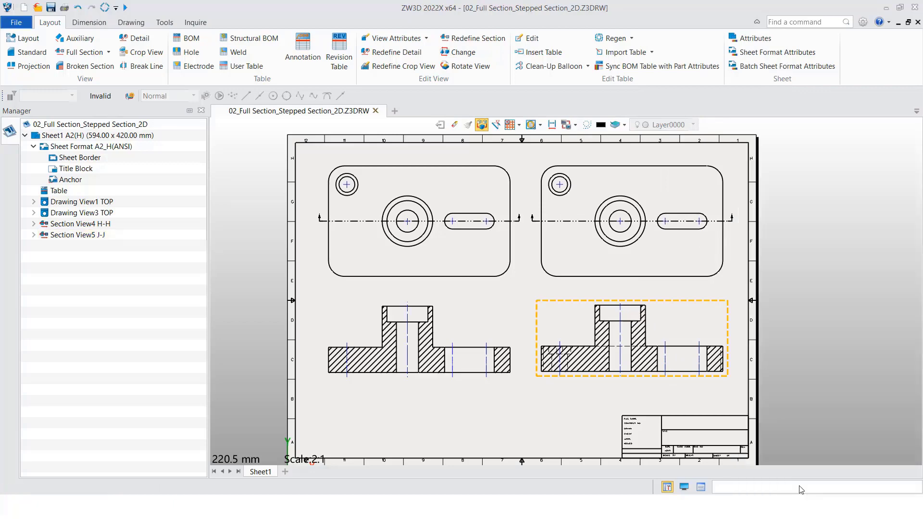
Redefine section view J-J to use the Sect Curves method.
right_click(665, 299)
click(679, 308)
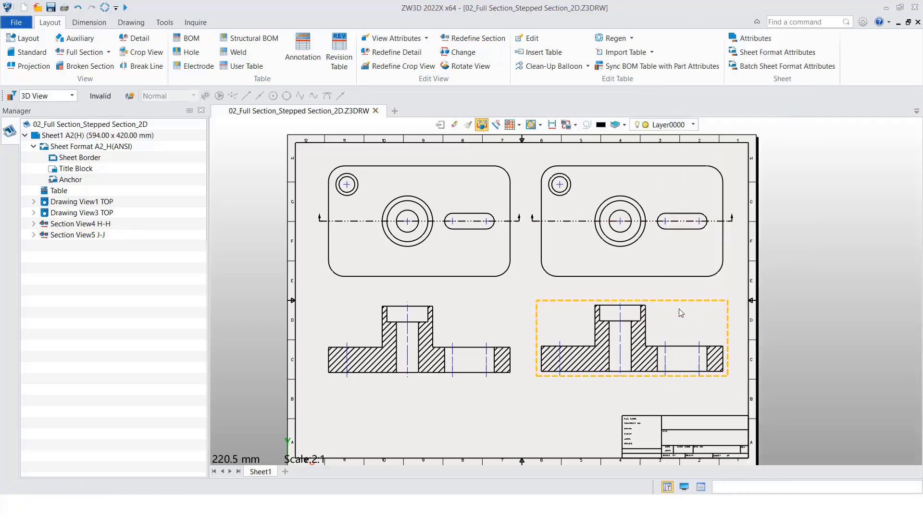
click(186, 205)
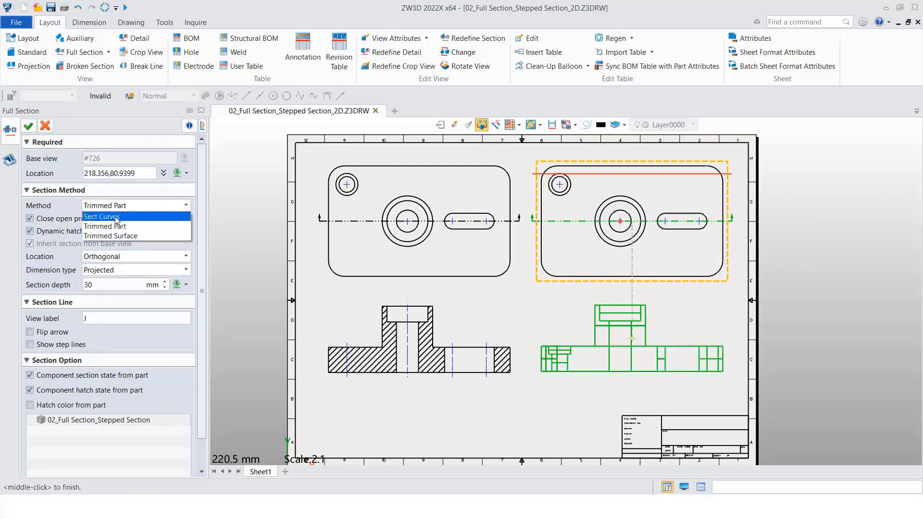
click(102, 216)
click(28, 126)
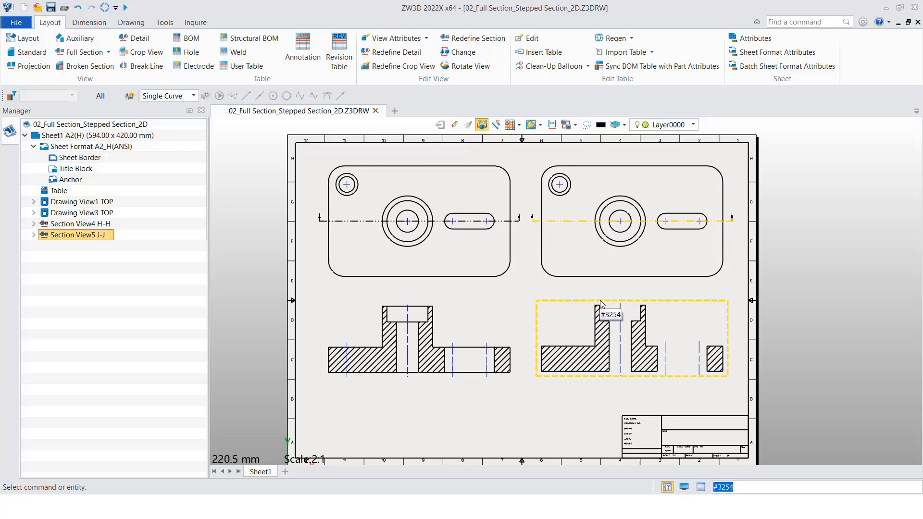
Delete section view J-J.
click(602, 317)
key(Delete)
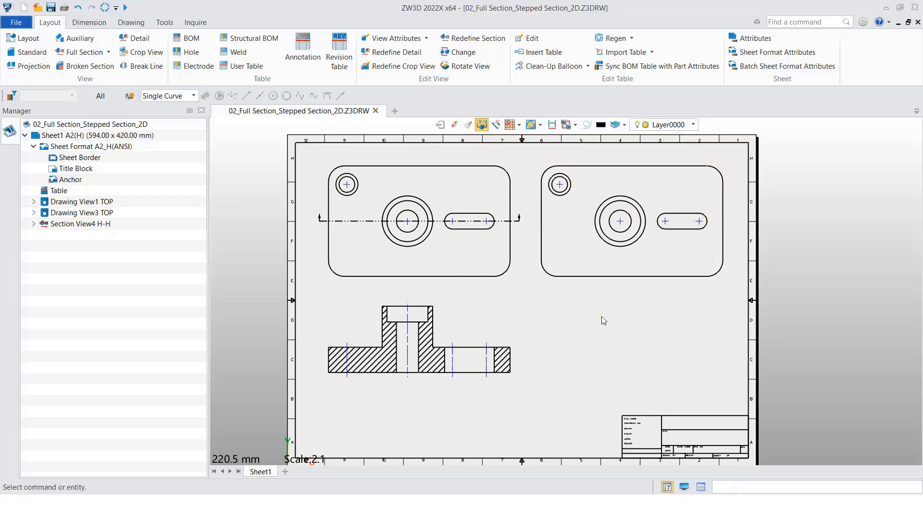
Create a stepped full section of Drawing View3 through its corner hole, central boss and slot, and place it directly below that view.
click(97, 57)
click(592, 170)
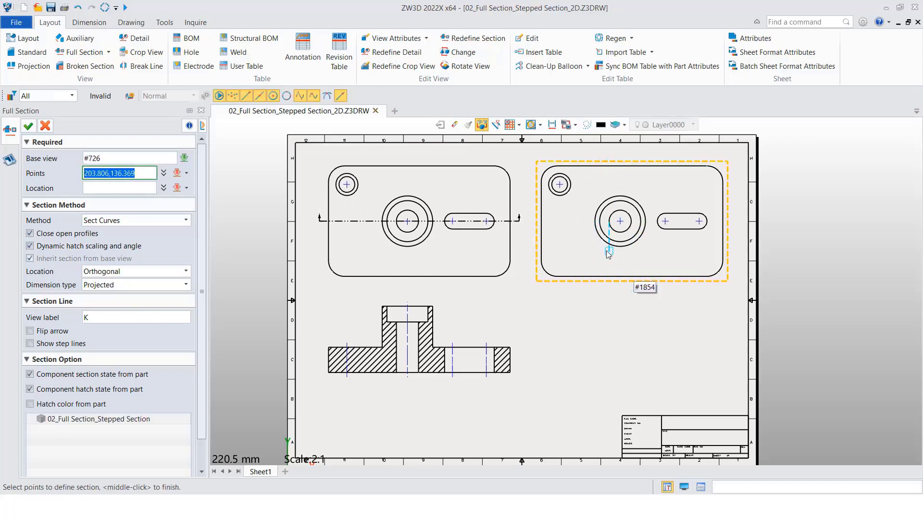
click(559, 185)
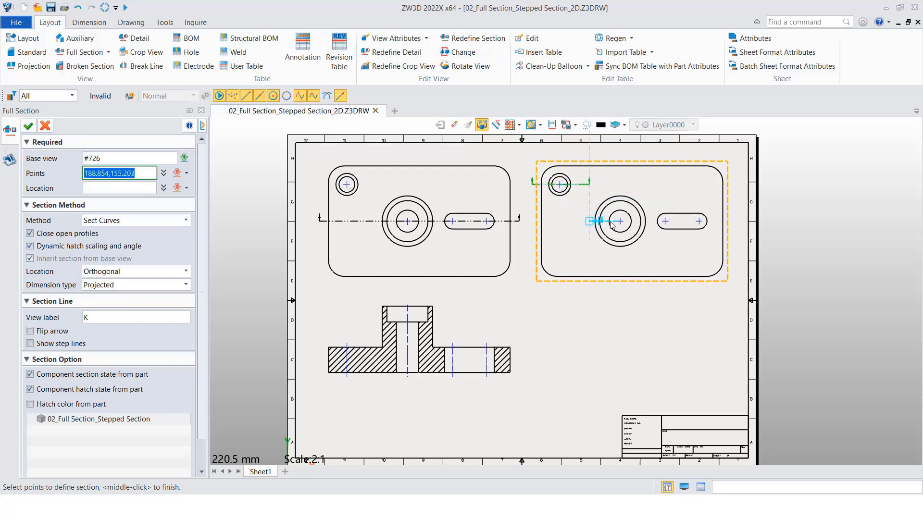
click(702, 223)
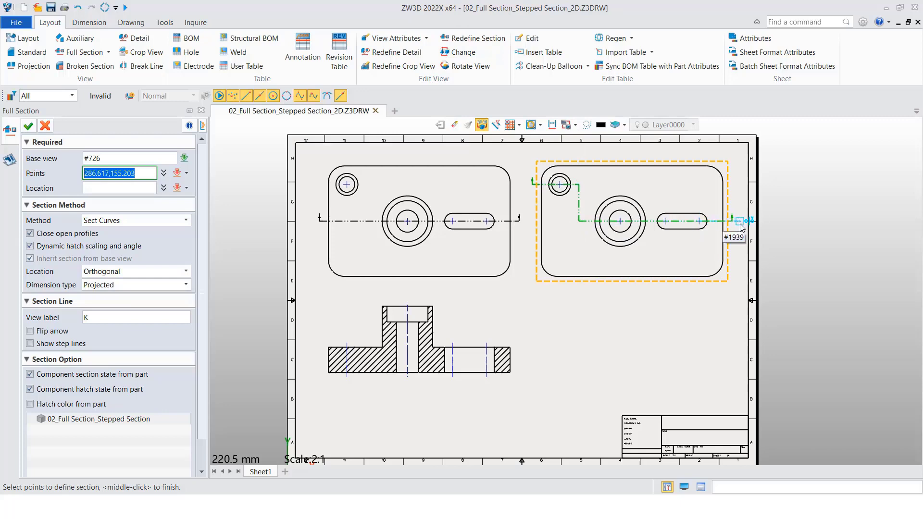
middle_click(726, 315)
click(651, 341)
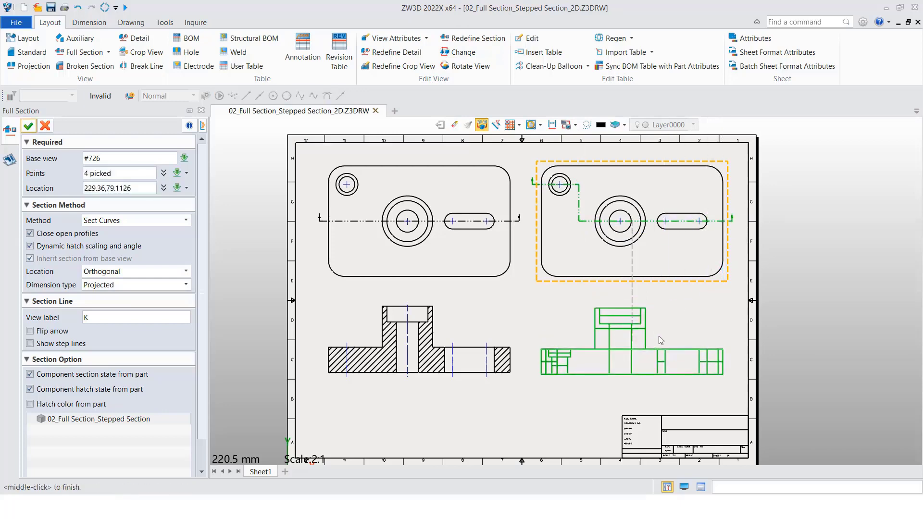
middle_click(691, 308)
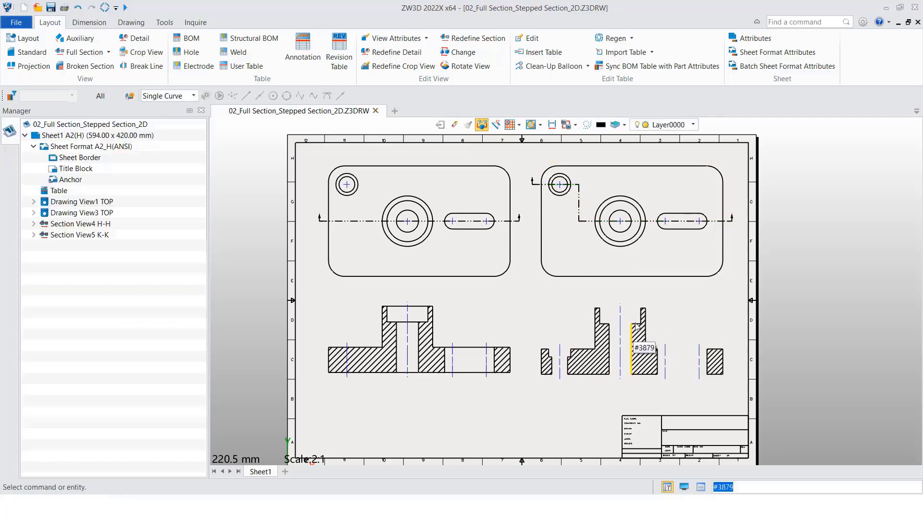
Redefine section view K-K to use the Trimmed Part method.
right_click(688, 303)
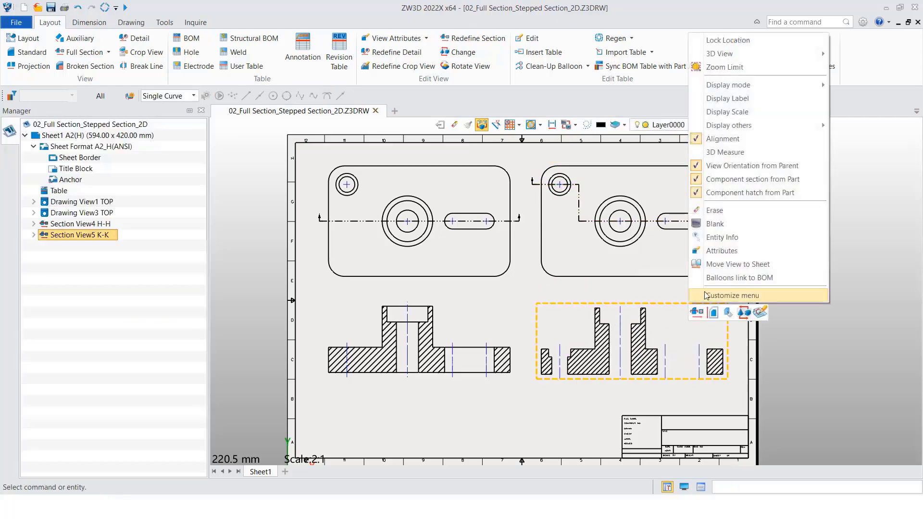
click(699, 313)
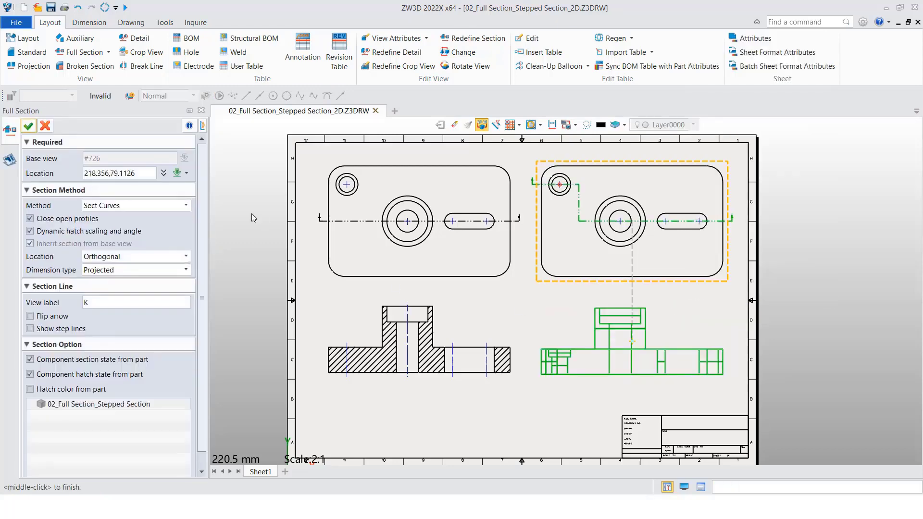
click(186, 205)
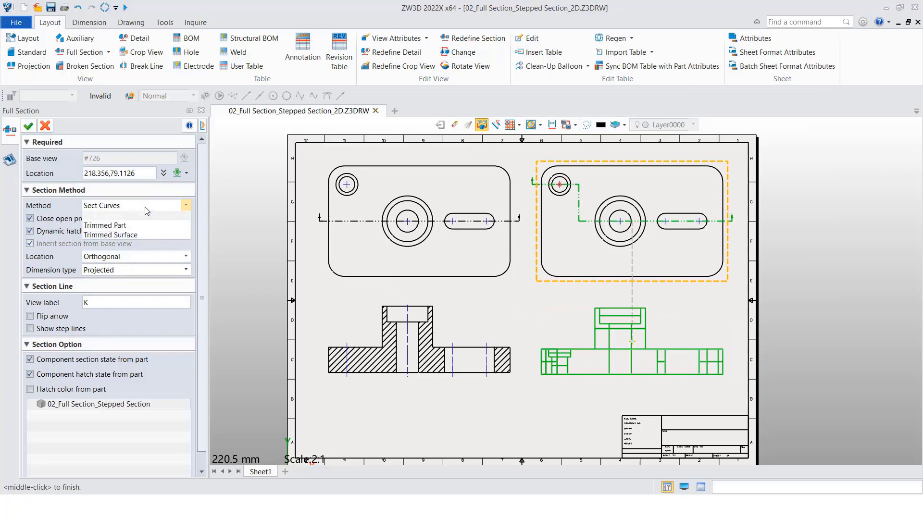
click(107, 226)
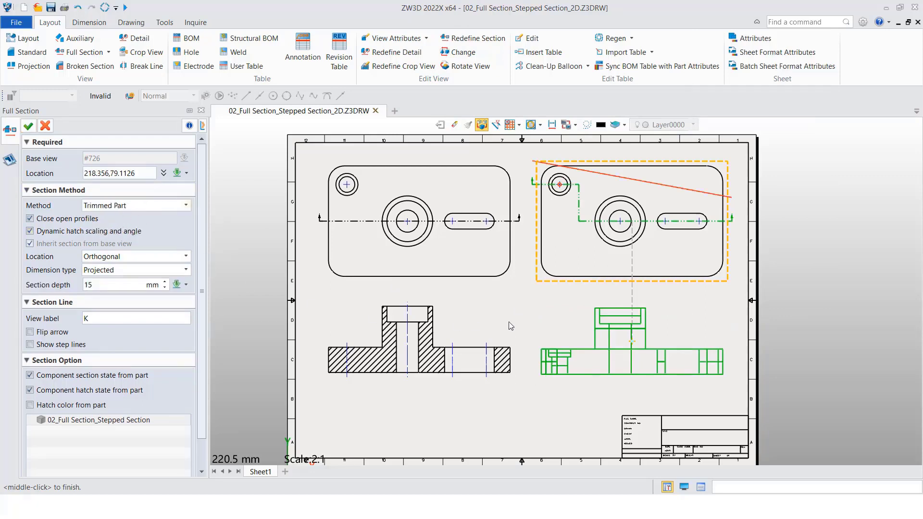
middle_click(527, 324)
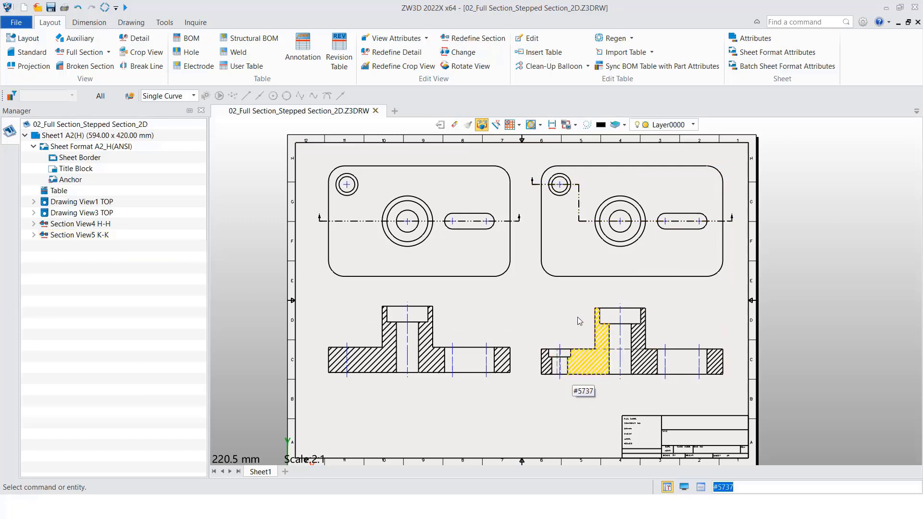
Insert a step in section line H-H between the corner hole and boss, and move its outer segment through the corner hole's centre.
right_click(366, 222)
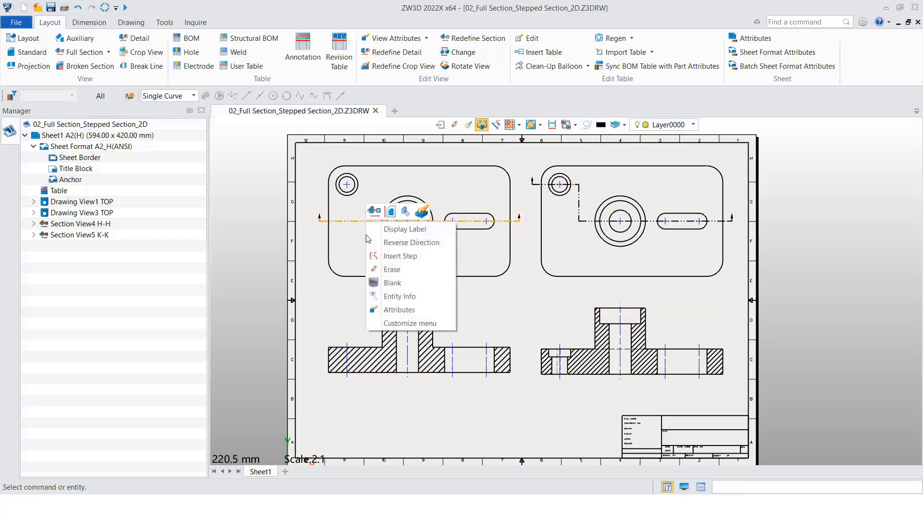
click(395, 257)
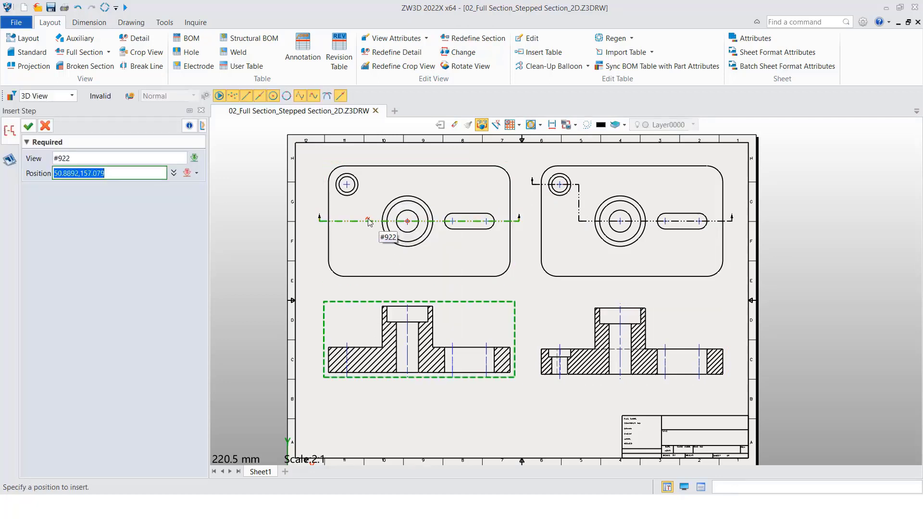
click(354, 222)
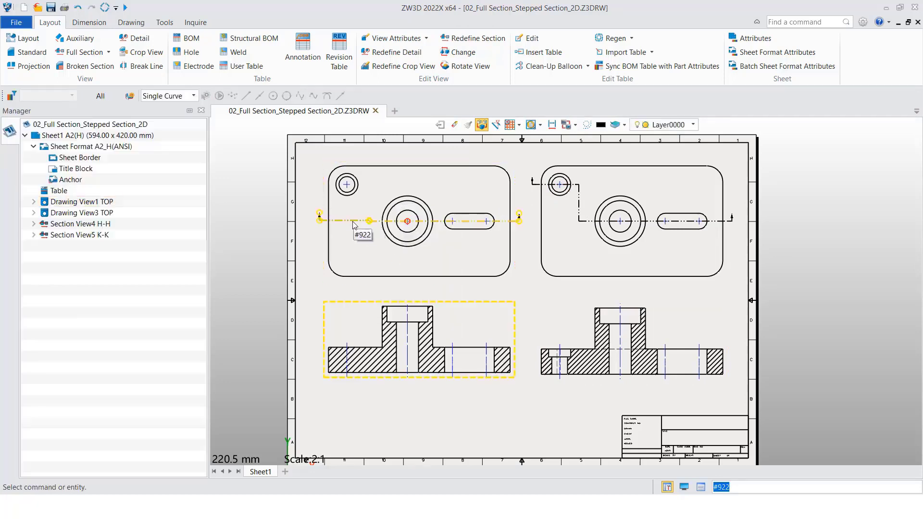
click(350, 186)
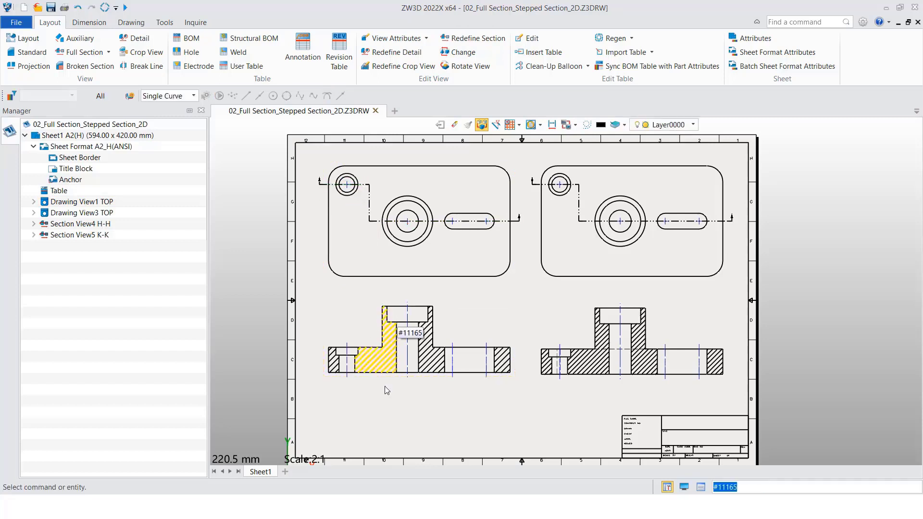
Straighten section line K-K by moving its stepped segment onto the boss centre line, and turn off hidden lines in its section view.
click(579, 186)
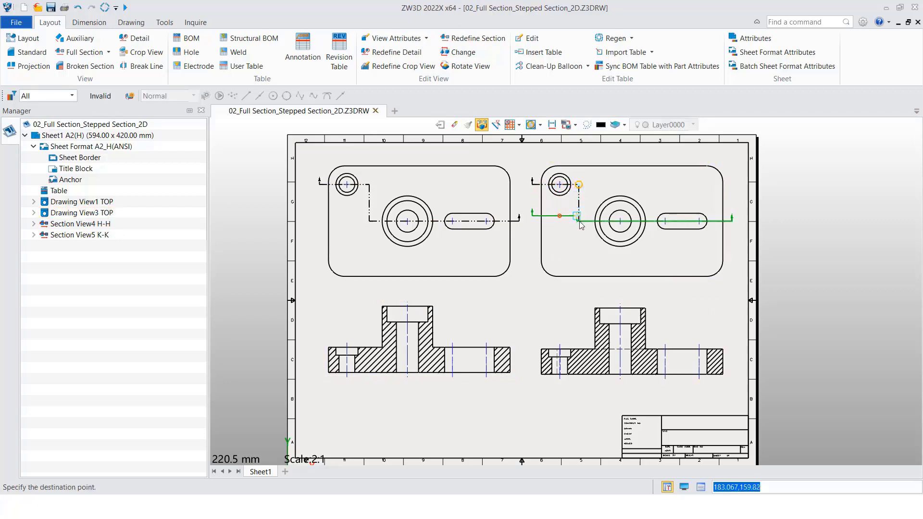
click(619, 222)
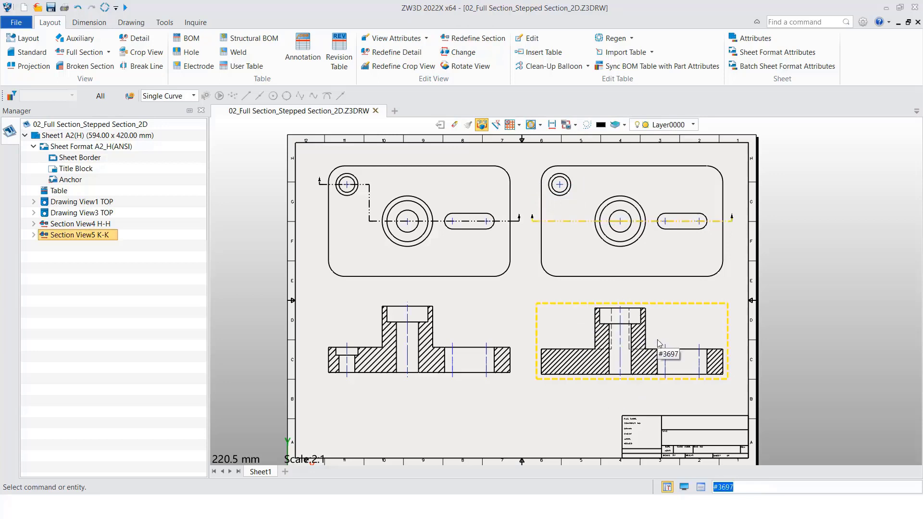
right_click(687, 308)
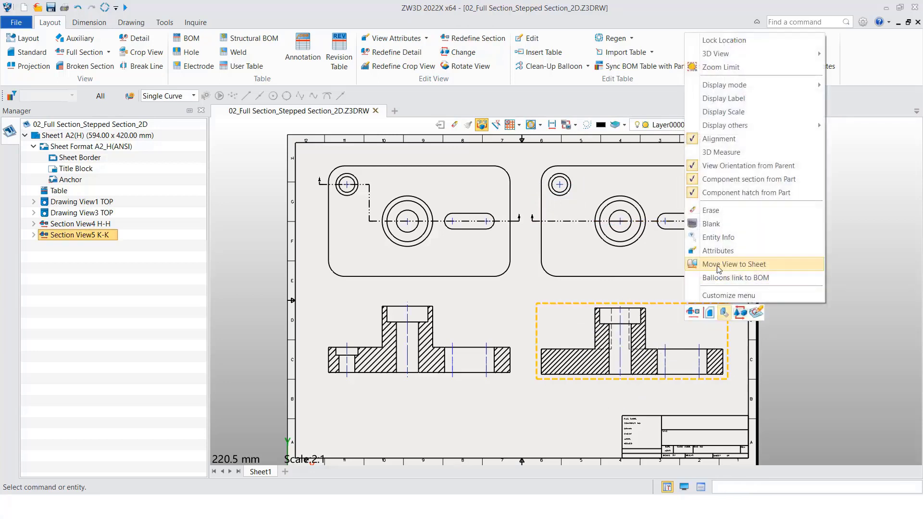
click(748, 248)
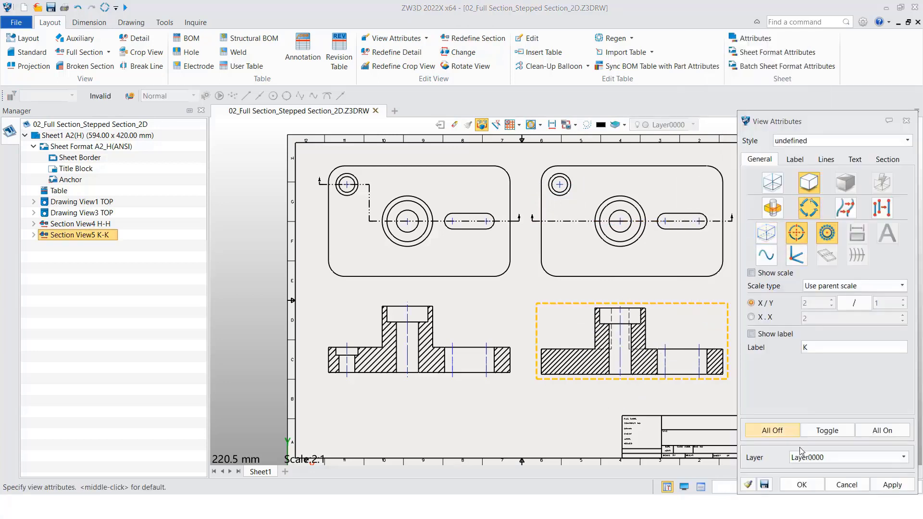
click(801, 485)
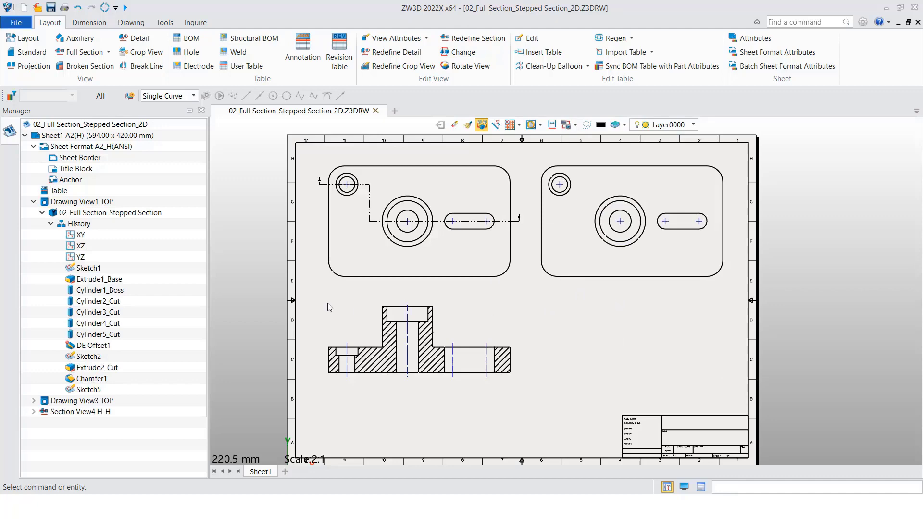
Open the plate part from Drawing View1 and start a sketch on the default XY plane.
right_click(81, 213)
click(114, 214)
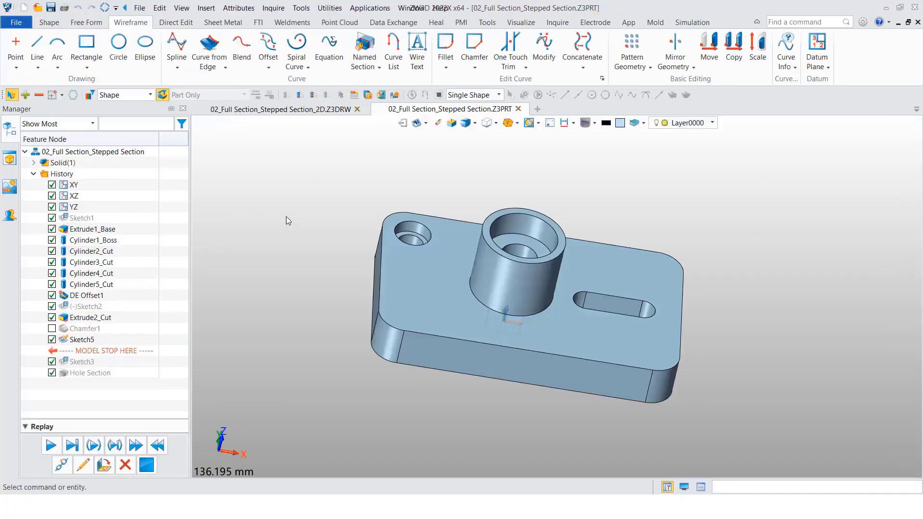
right_click(308, 212)
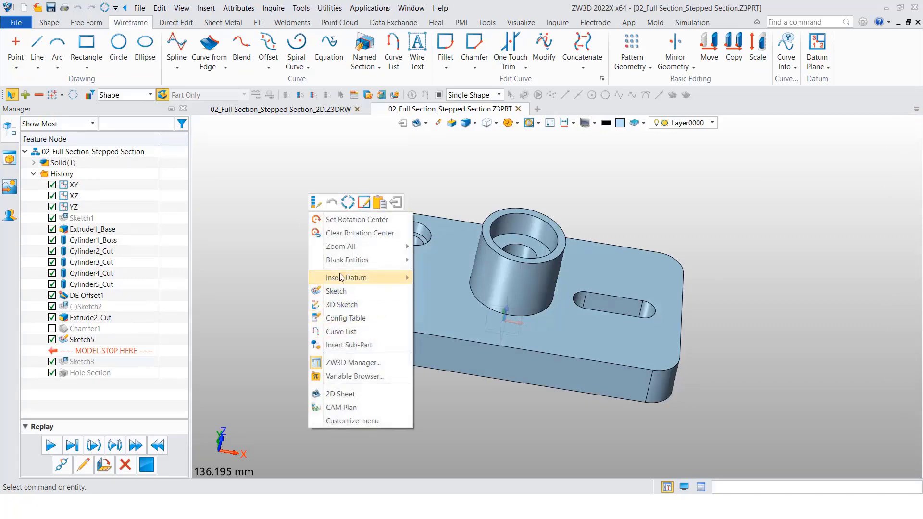
click(337, 291)
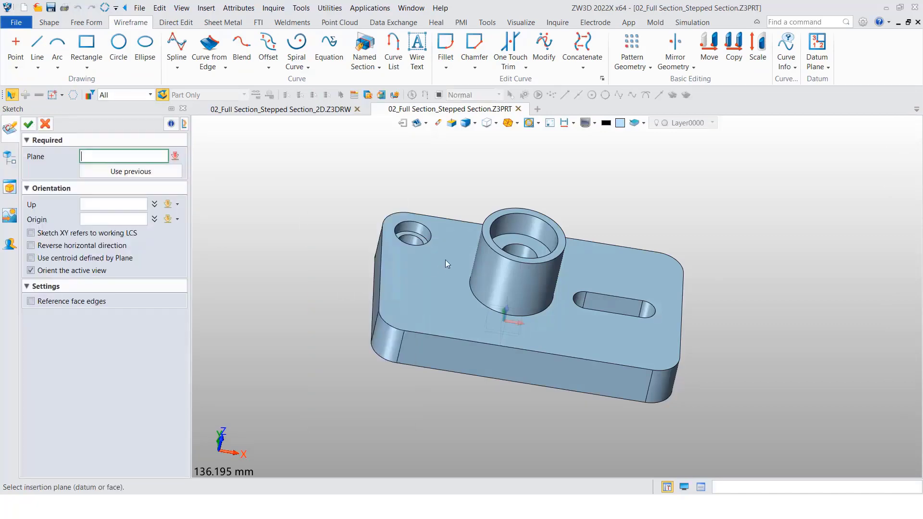
middle_click(318, 238)
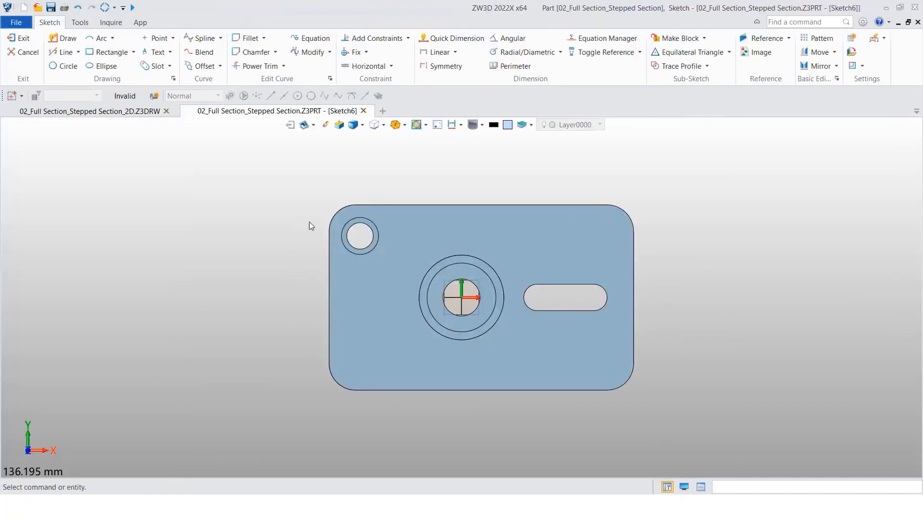
Draw a stepped polyline across the corner hole, down between hole and boss, and out across the boss and slot beyond the plate.
right_click(294, 202)
click(303, 192)
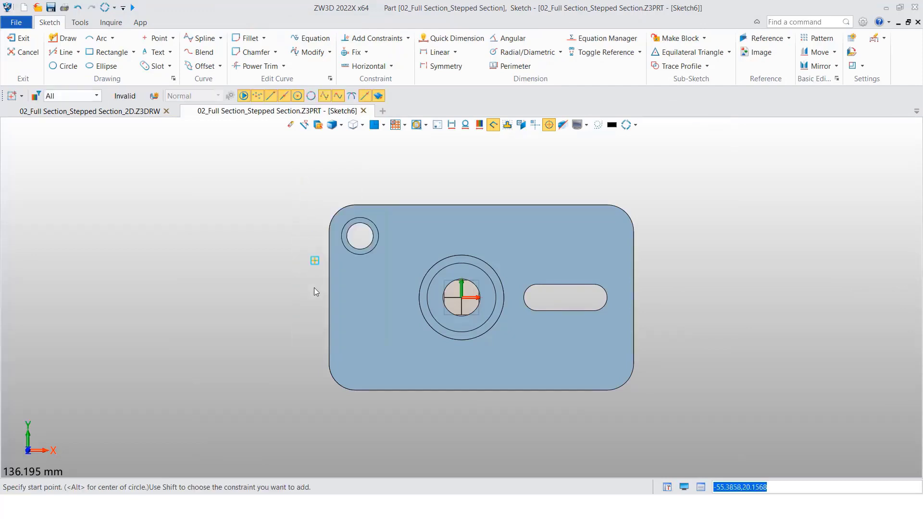
click(298, 242)
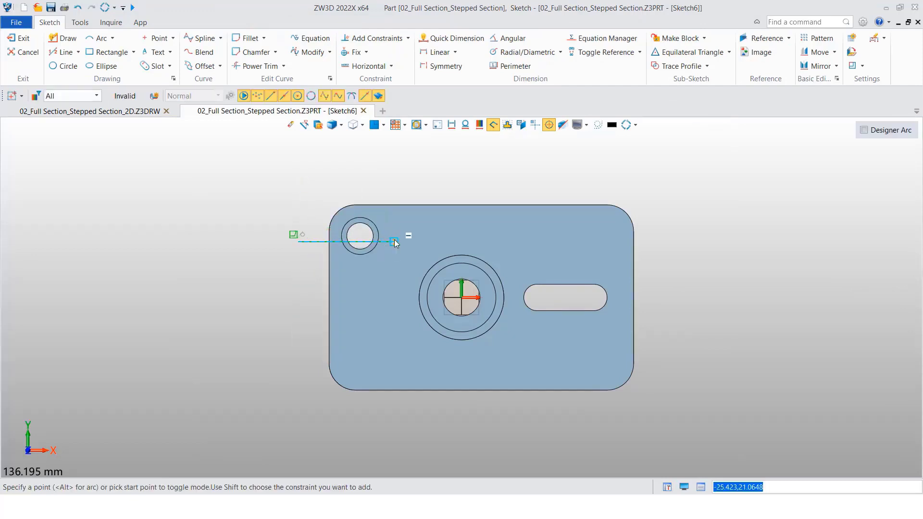
click(394, 242)
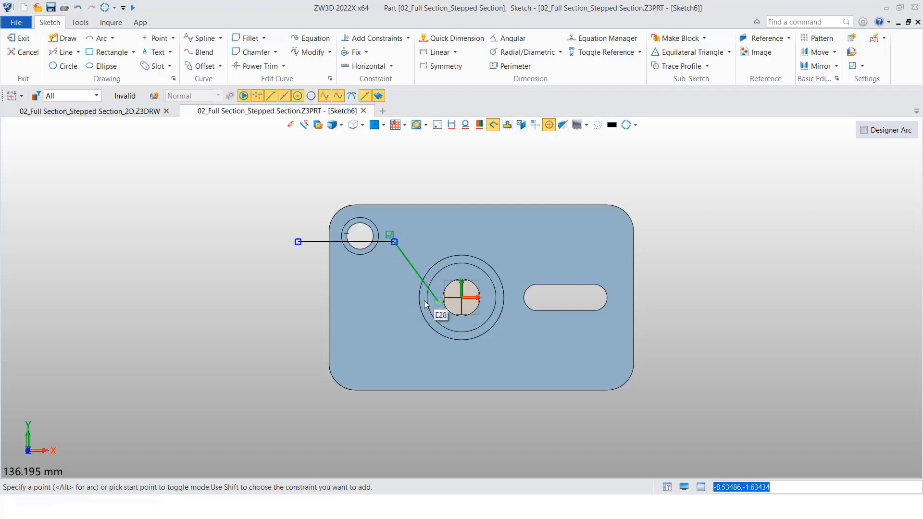
click(395, 300)
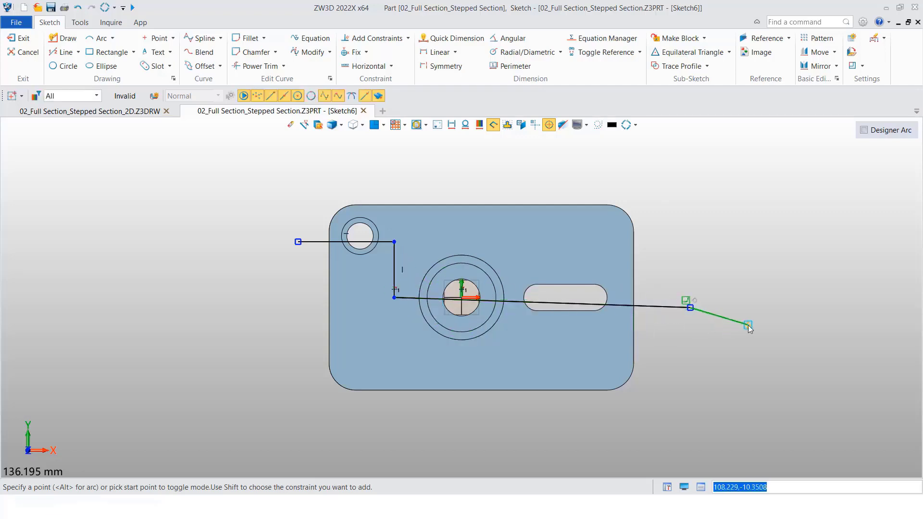
key(Escape)
Constrain the polyline's upper segment to pass through the corner hole's centre point.
right_click(310, 175)
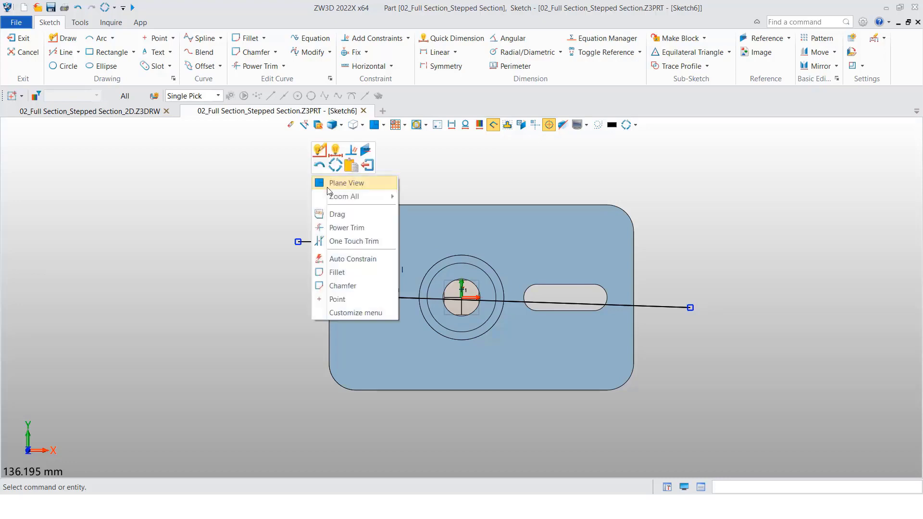
click(353, 152)
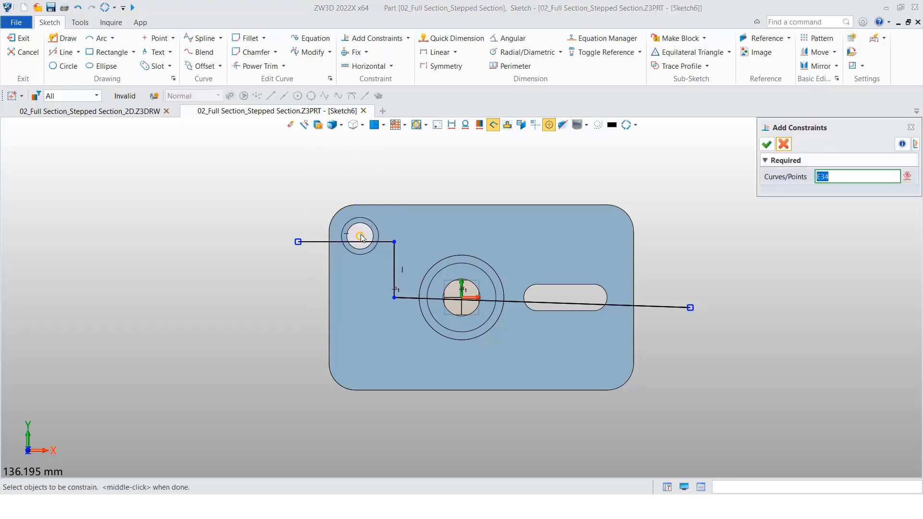
click(321, 243)
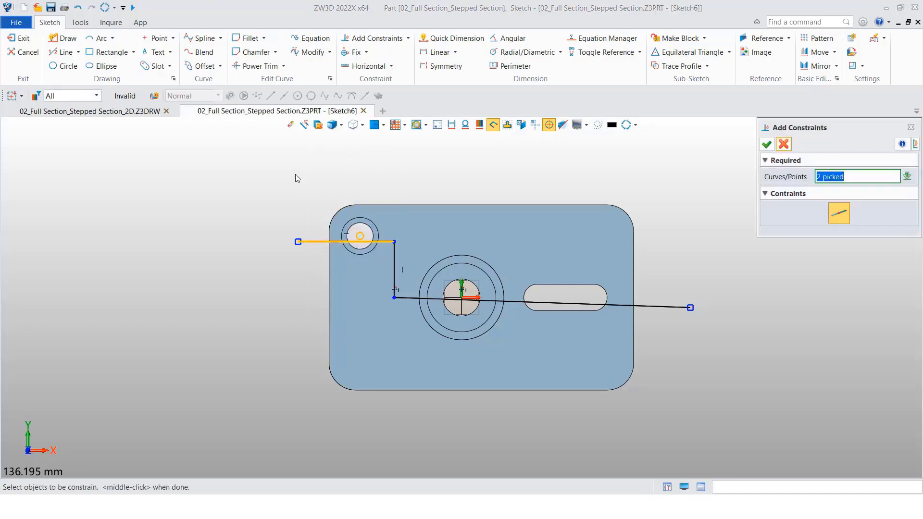
Apply a horizontal constraint to the long polyline segment crossing the boss and slot.
click(546, 308)
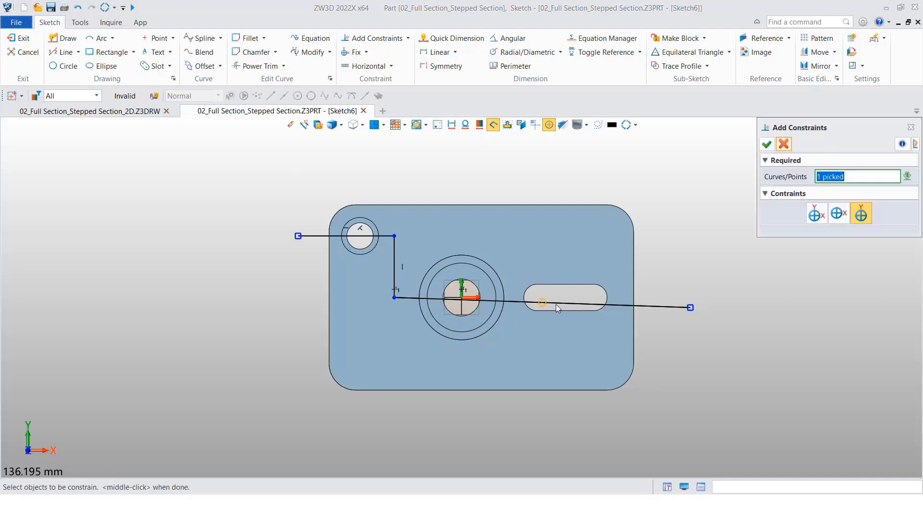
right_click(696, 235)
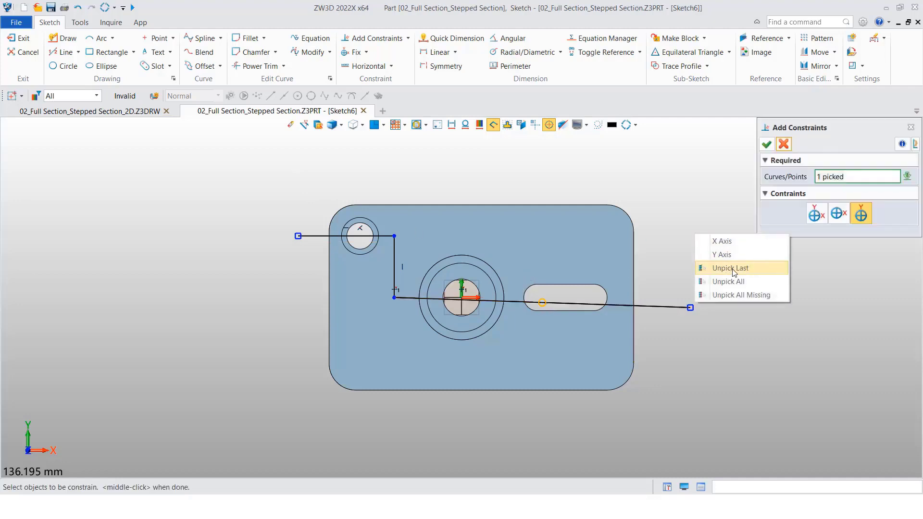
click(728, 268)
click(667, 307)
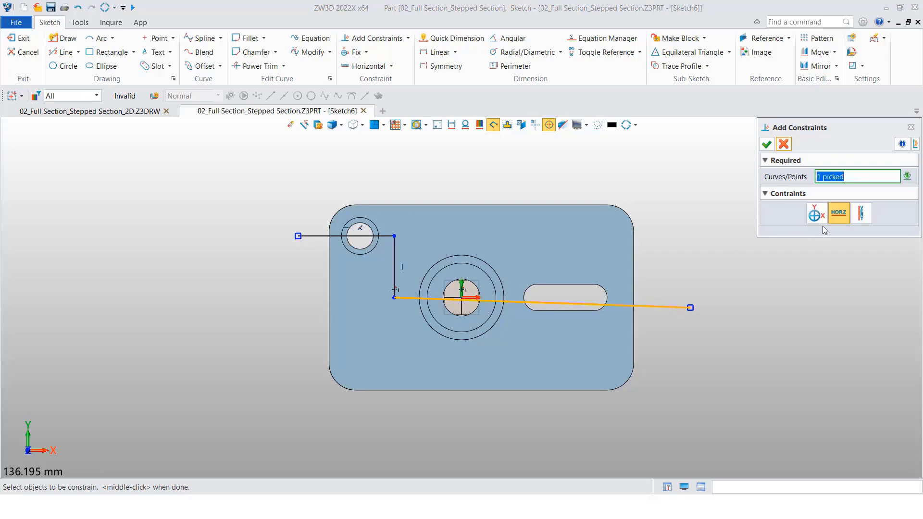
middle_click(751, 268)
right_click(683, 201)
click(690, 173)
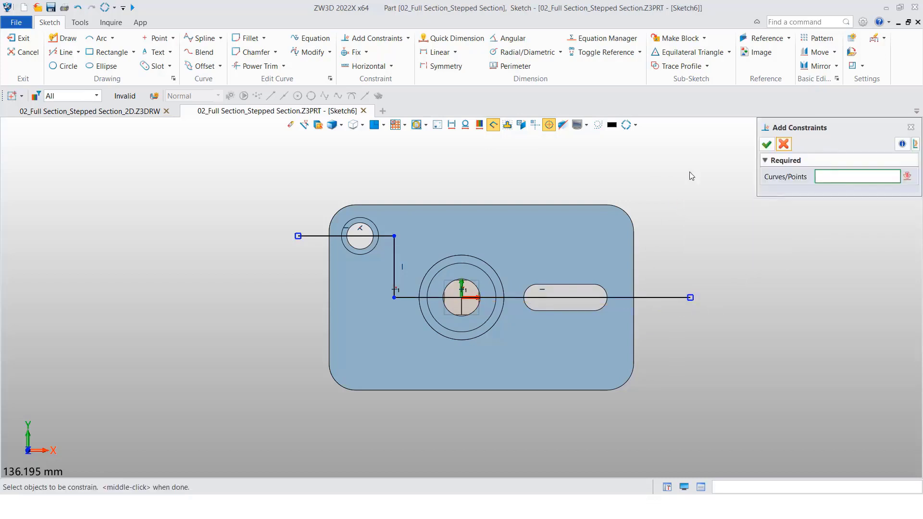
middle_click(687, 167)
Exit the sketch and create a named section called HoleSection1 from the stepped profile.
right_click(651, 166)
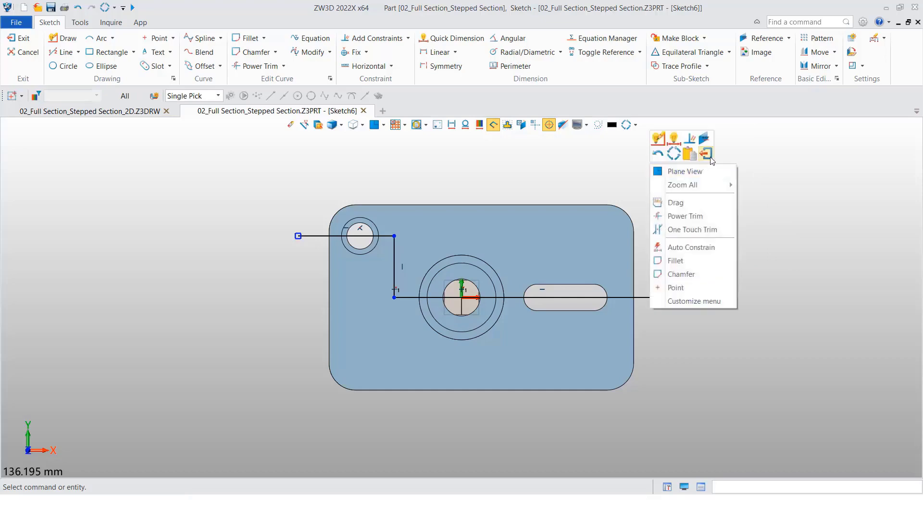
click(711, 156)
middle_click(625, 243)
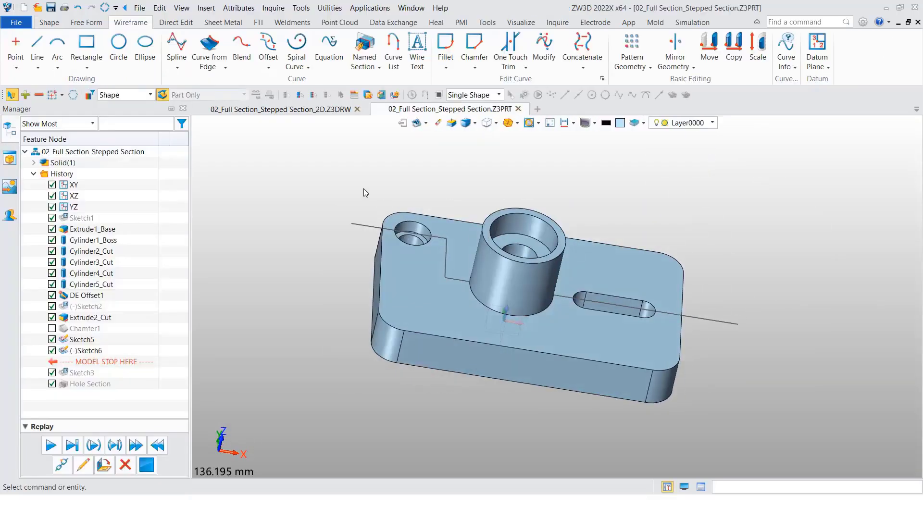
click(365, 48)
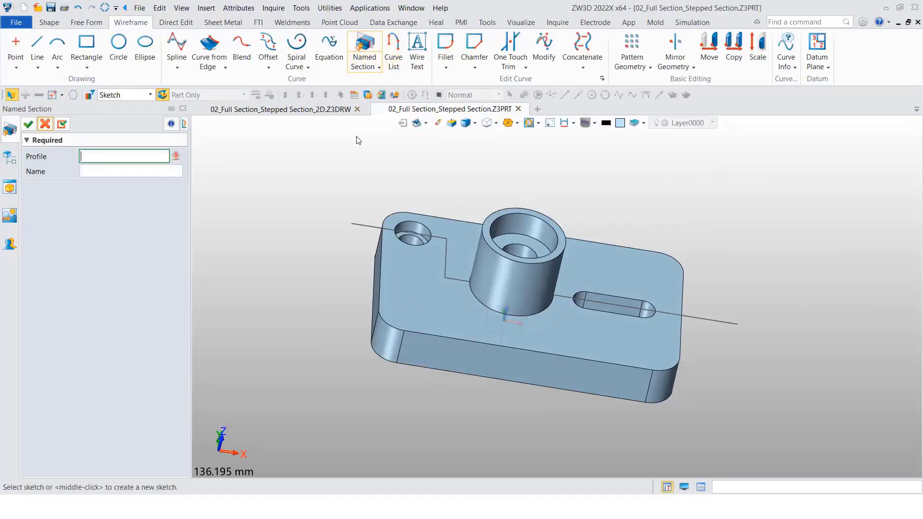
click(447, 276)
click(175, 172)
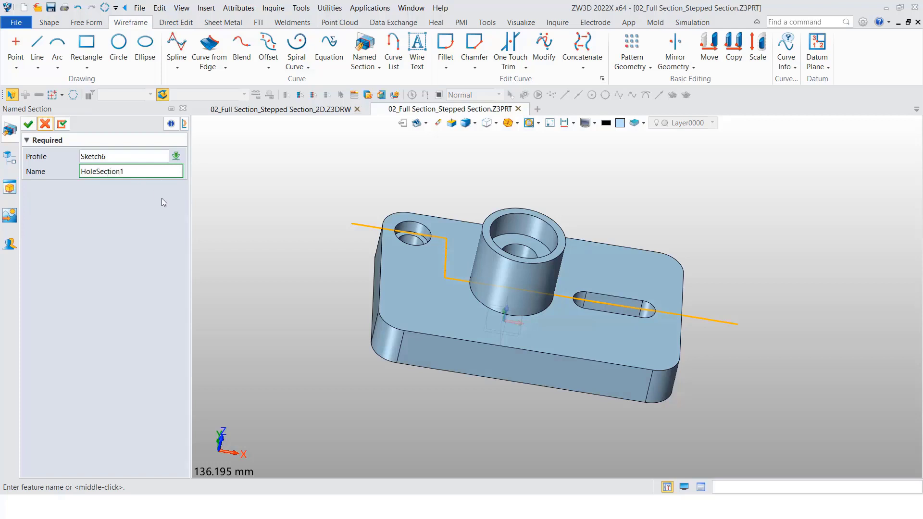
middle_click(279, 195)
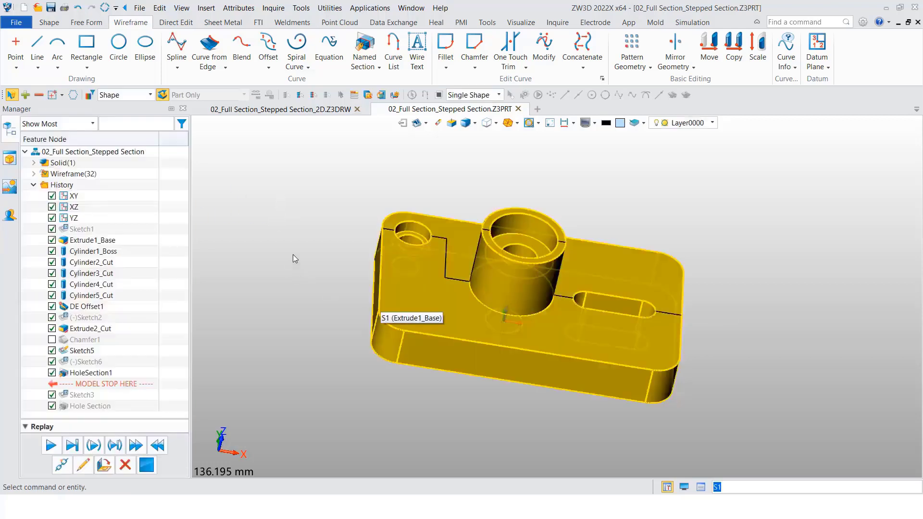
Return to the plate's 2D drawing and regenerate it with the modified part.
right_click(294, 255)
click(350, 437)
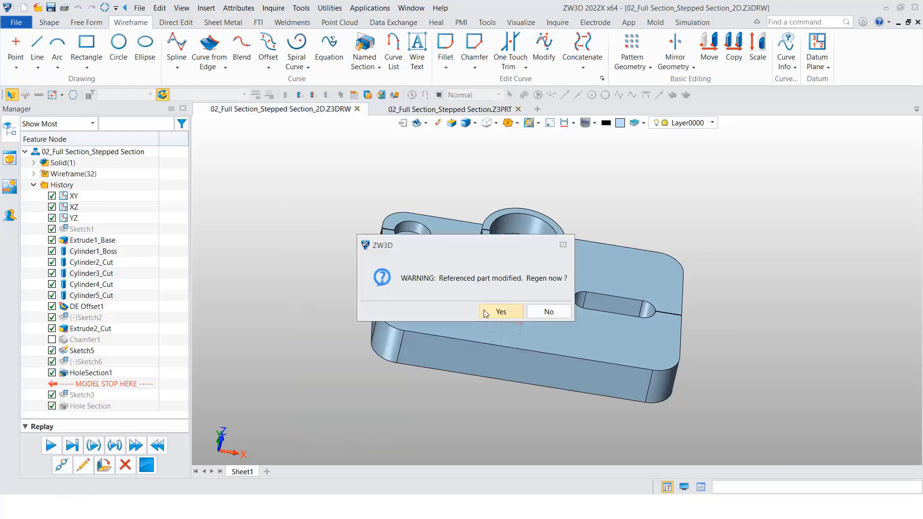
click(500, 312)
Create a 3D named section view of Drawing View3 using HoleSection1 and the Trimmed Part method, placed directly below it.
click(96, 52)
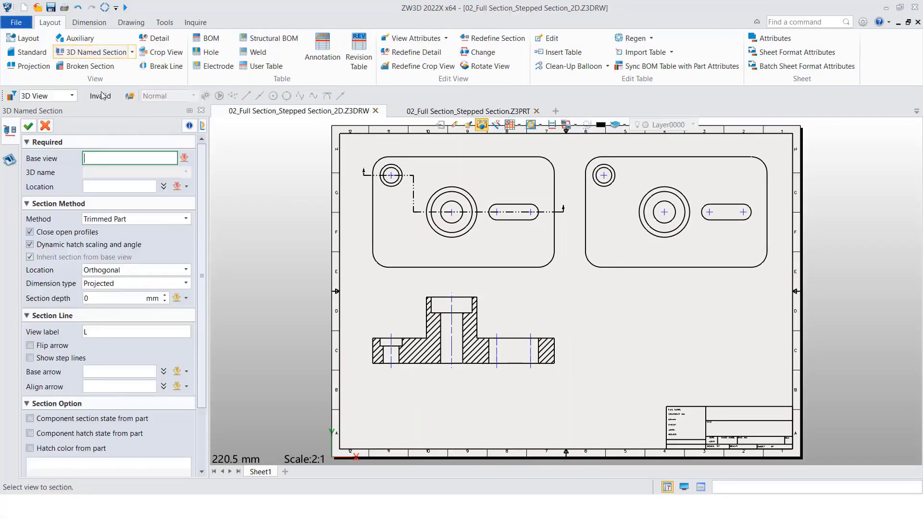
click(655, 264)
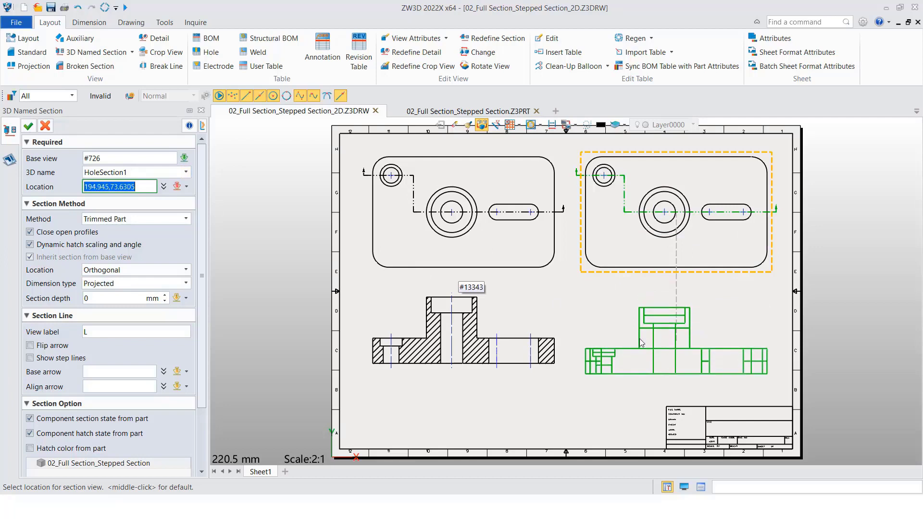
click(644, 332)
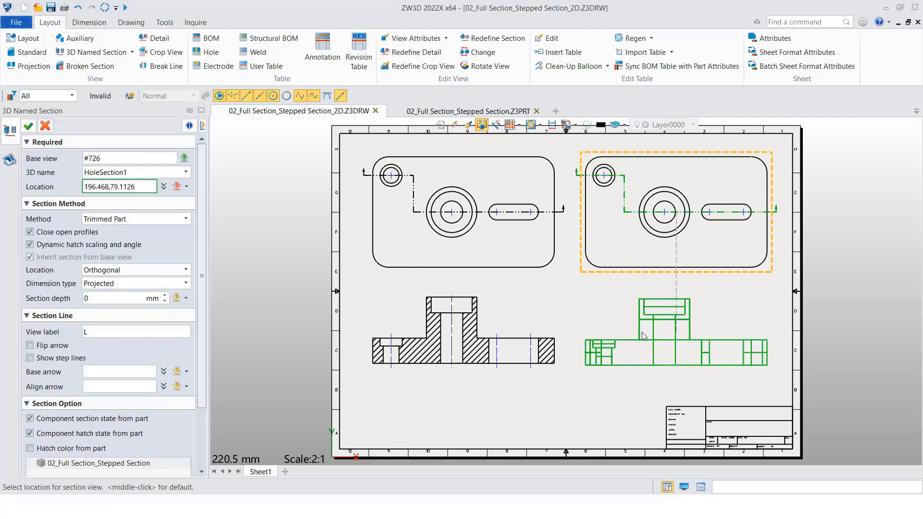
middle_click(746, 316)
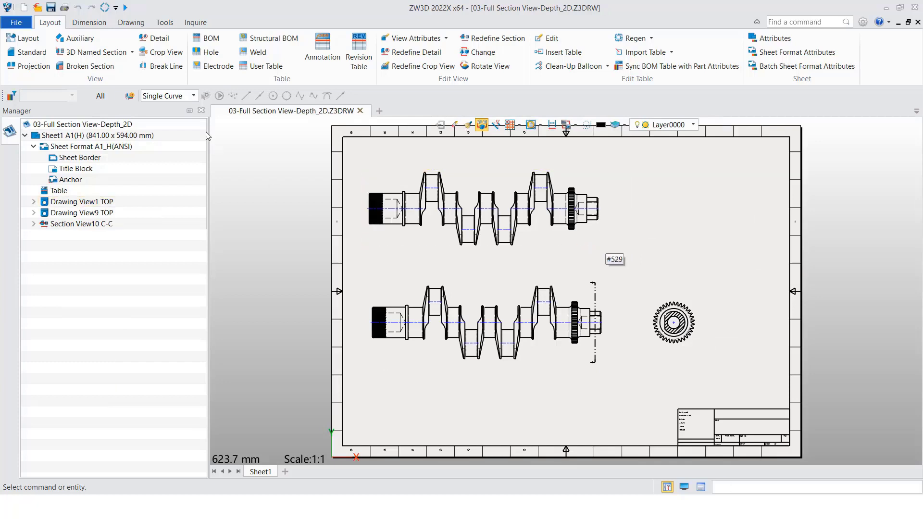
Start a full section of the upper crankshaft view with a vertical section line through the narrow shaft end beyond the gear.
click(132, 54)
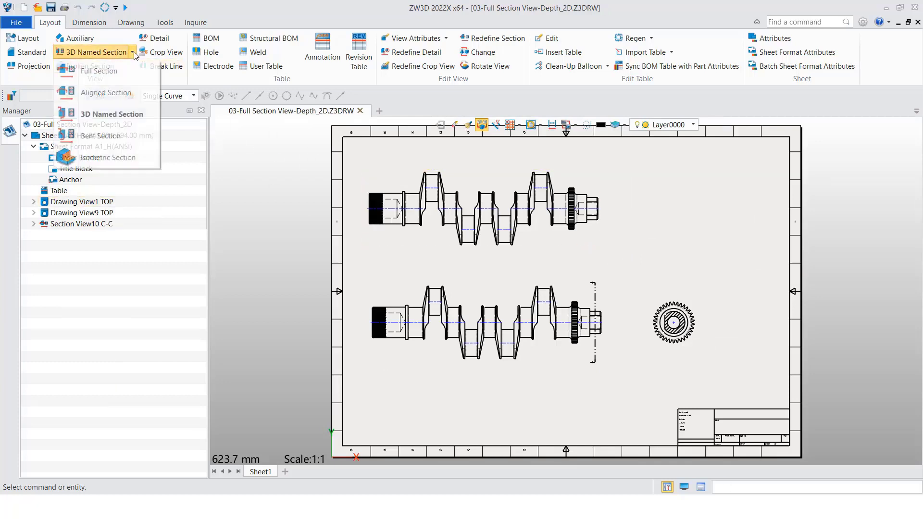
click(96, 69)
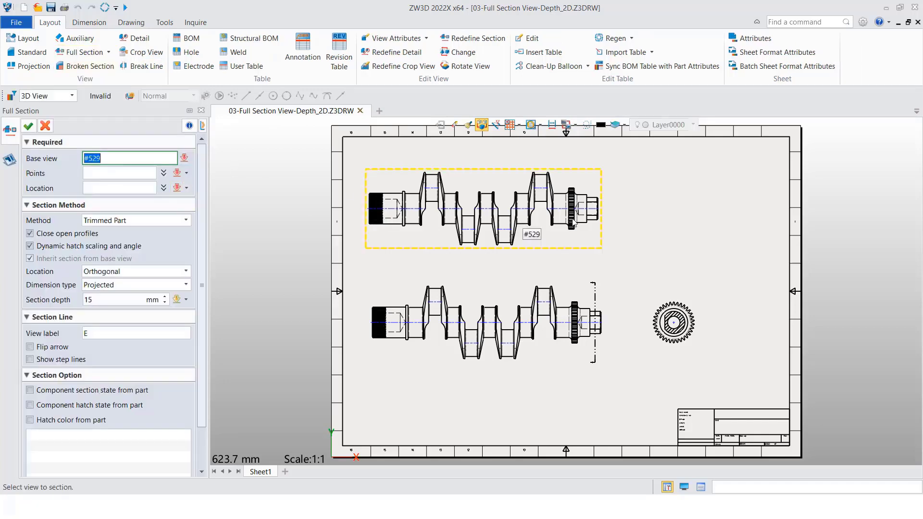
click(600, 191)
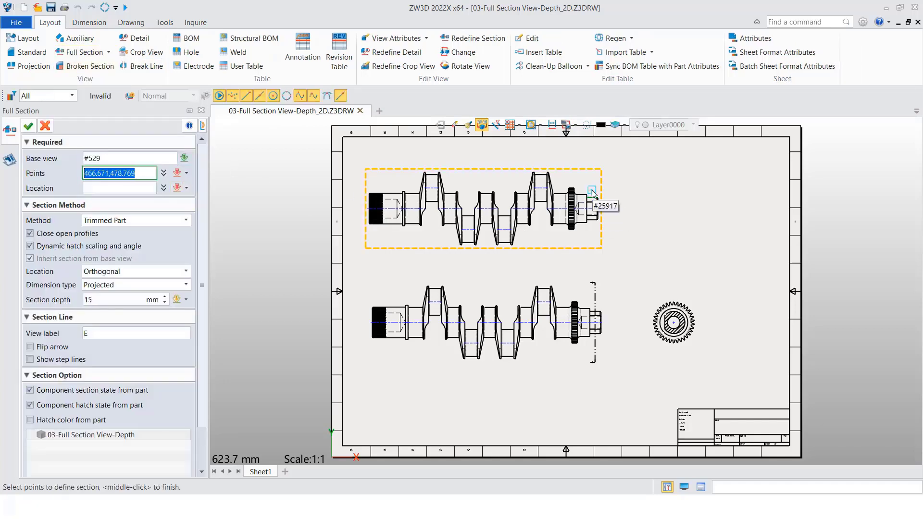
click(592, 191)
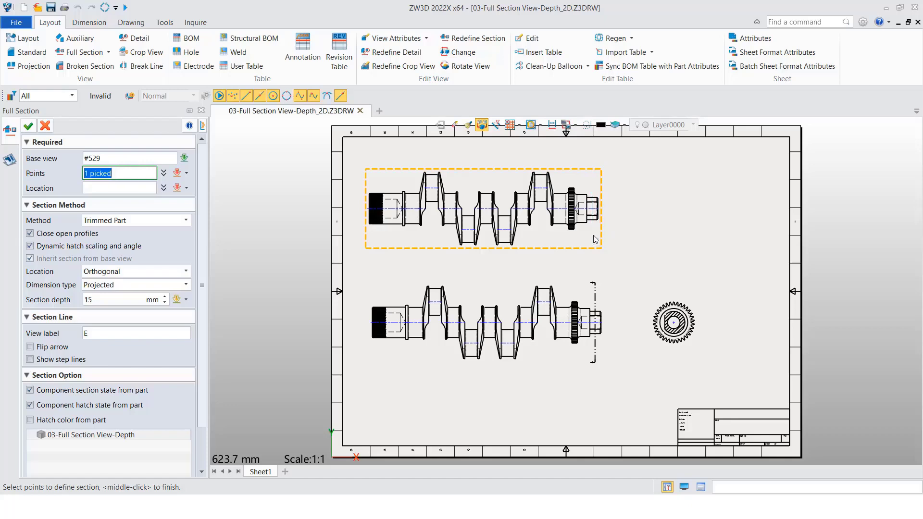
scroll(594, 238, up, 2)
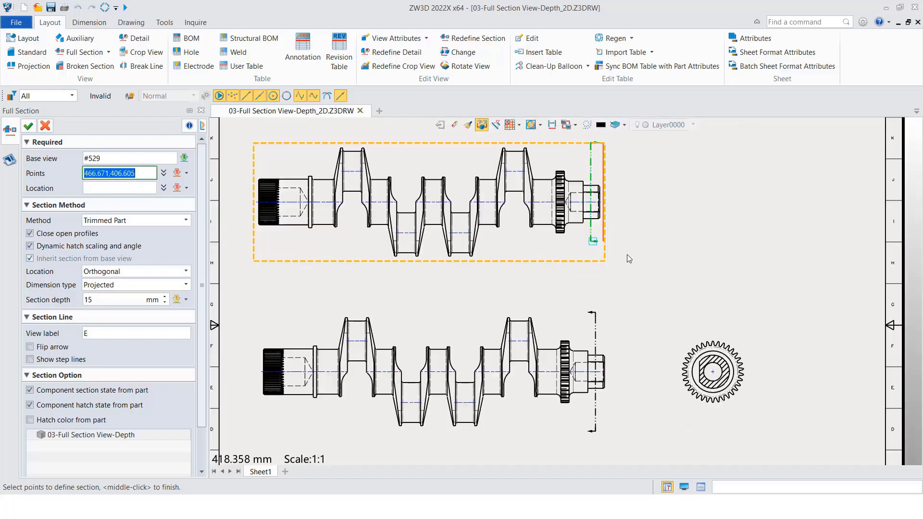
click(591, 237)
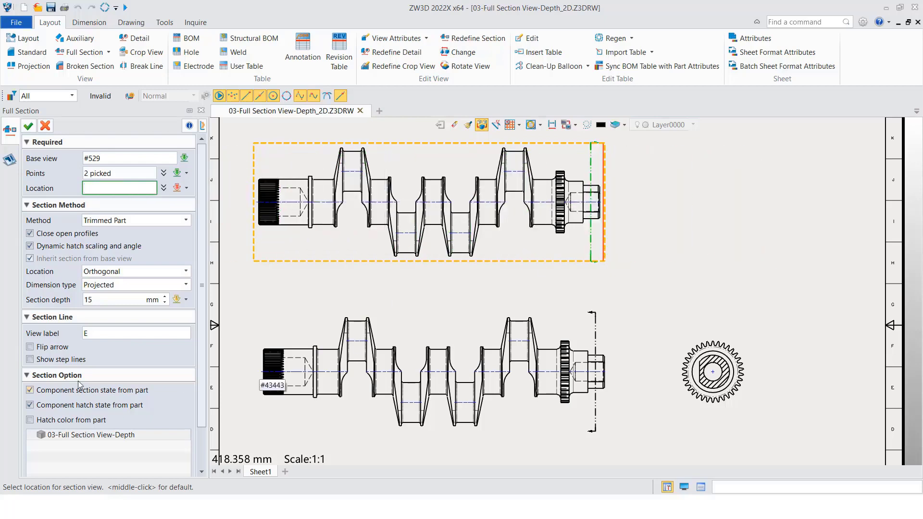
Flip the section arrow, set the section depth to 0 mm, and place section view E beside the upper crankshaft view.
click(48, 347)
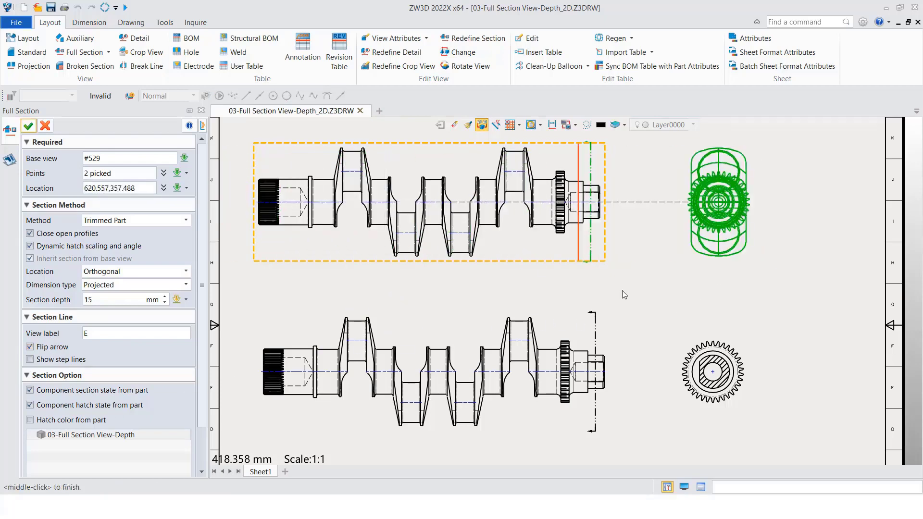
drag(99, 299, 46, 292)
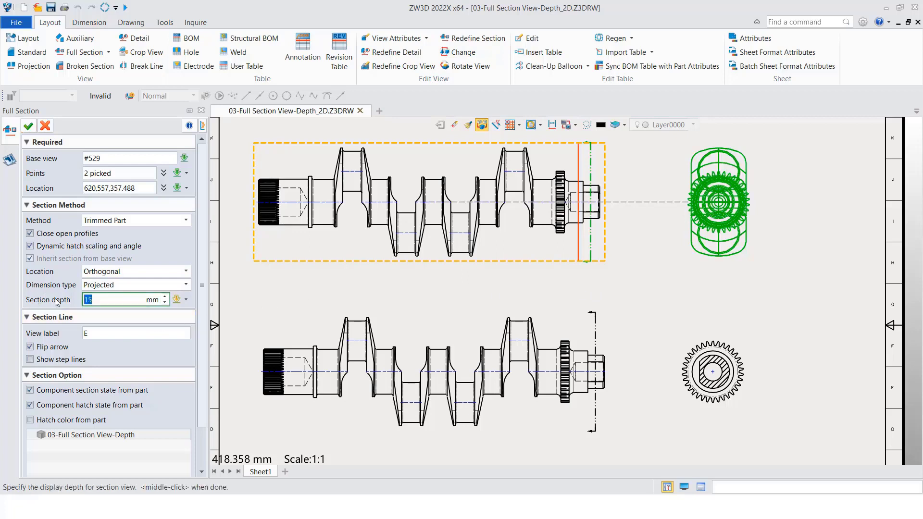
text(0)
middle_click(634, 279)
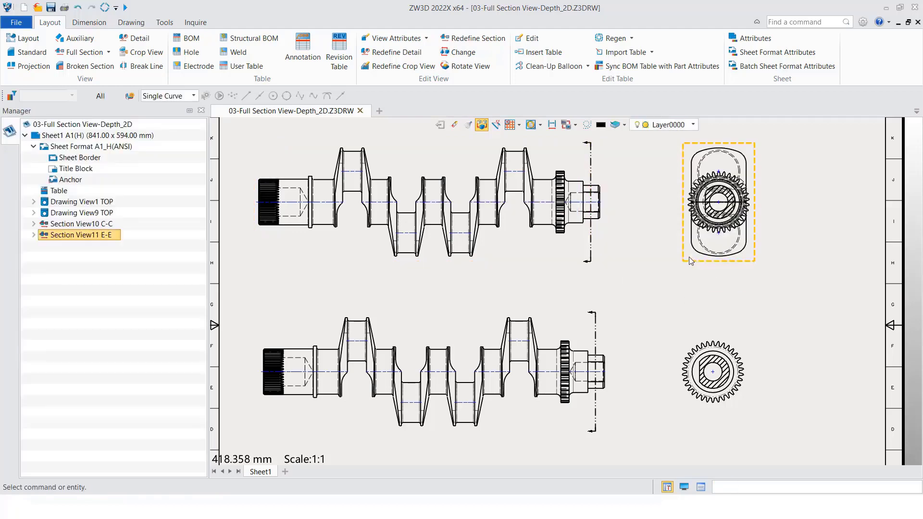
Redefine section view E of the upper crankshaft with a section depth of 30 mm.
right_click(690, 257)
click(700, 281)
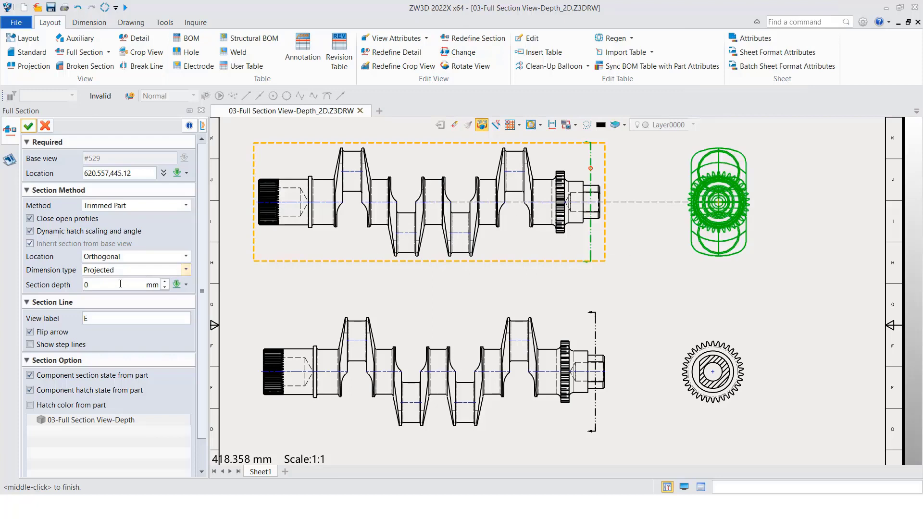
drag(120, 284, 40, 282)
text(30)
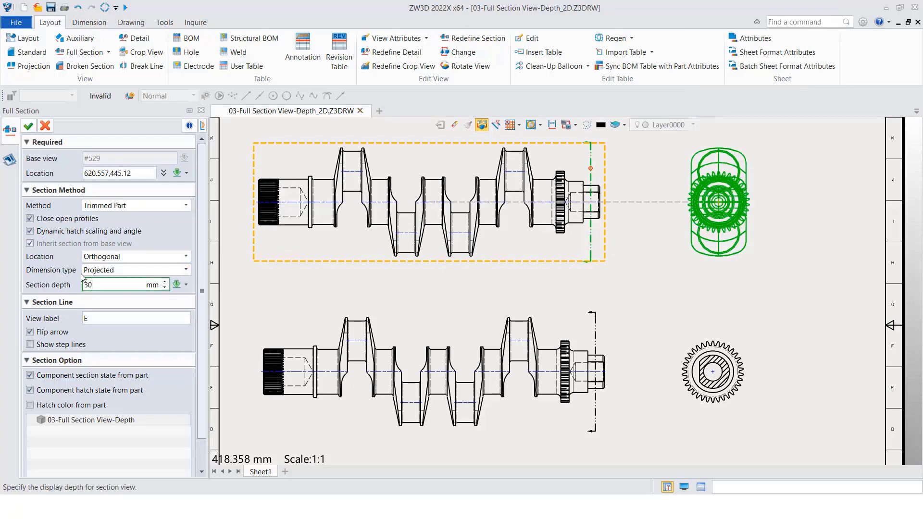
key(Tab)
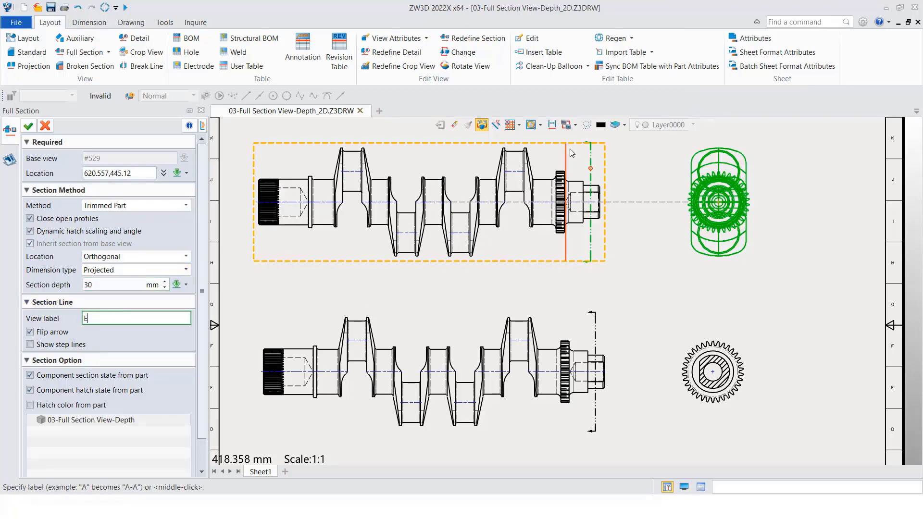
middle_click(737, 273)
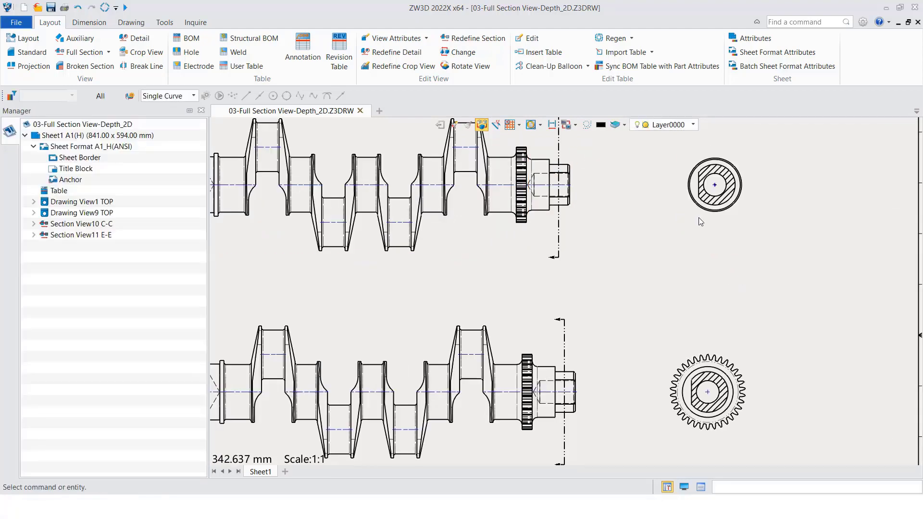
Redefine section view E of the upper crankshaft with a section depth of 60 mm.
right_click(698, 219)
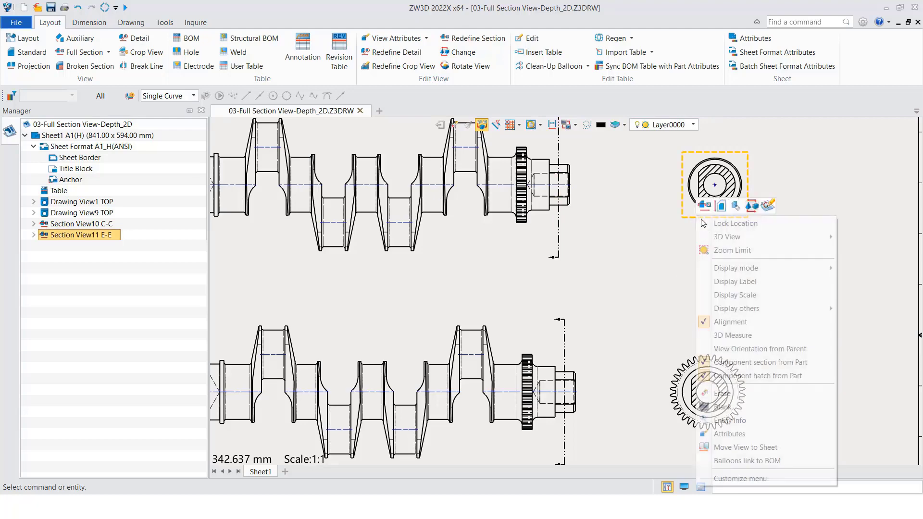
click(645, 228)
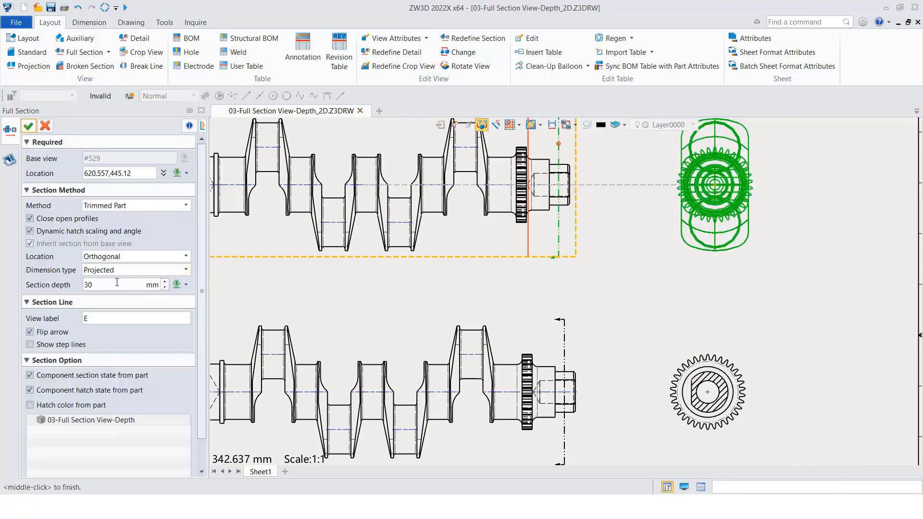
double_click(102, 285)
text(6)
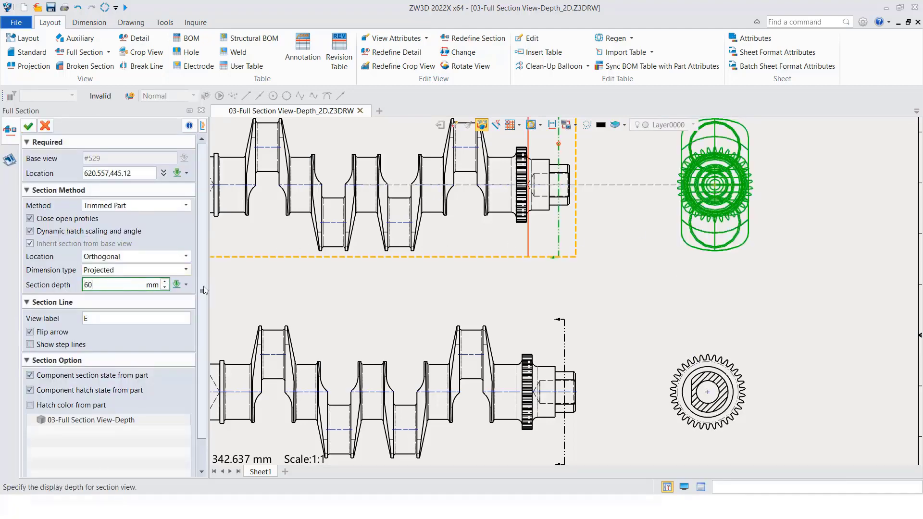
text(0)
click(116, 319)
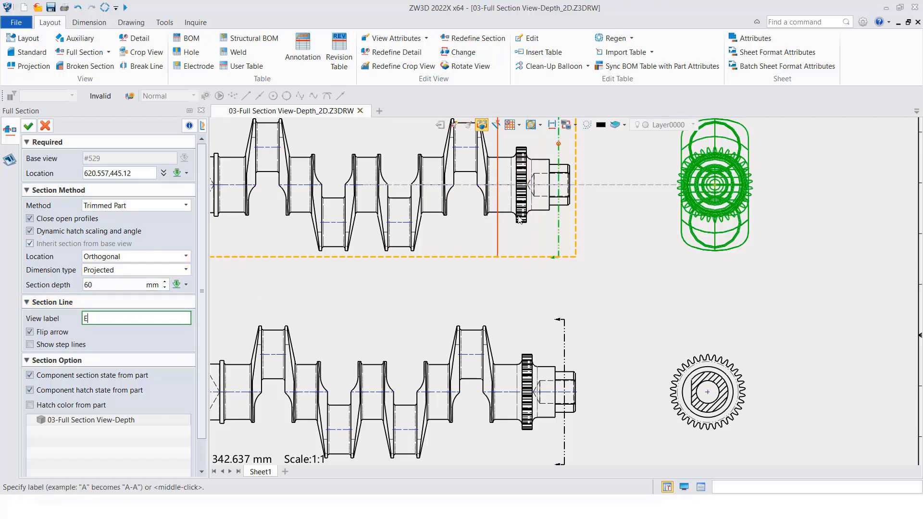
key(Return)
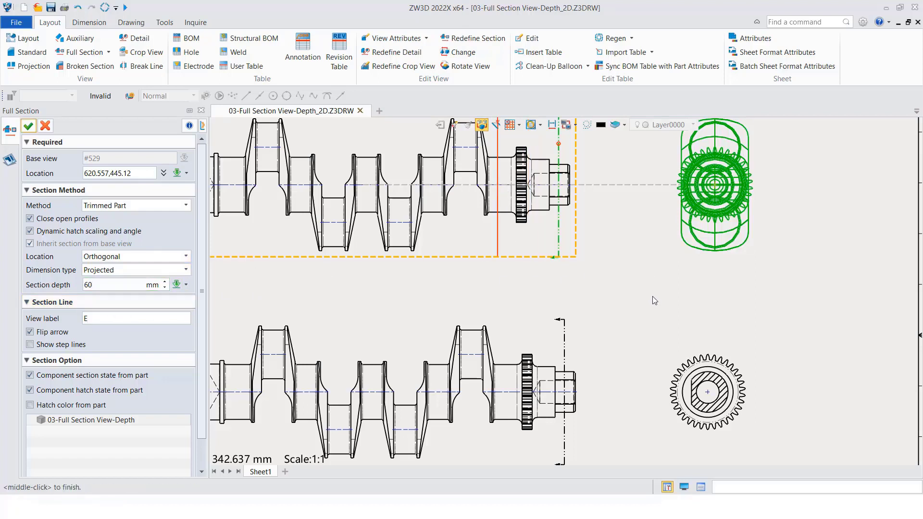
middle_click(652, 284)
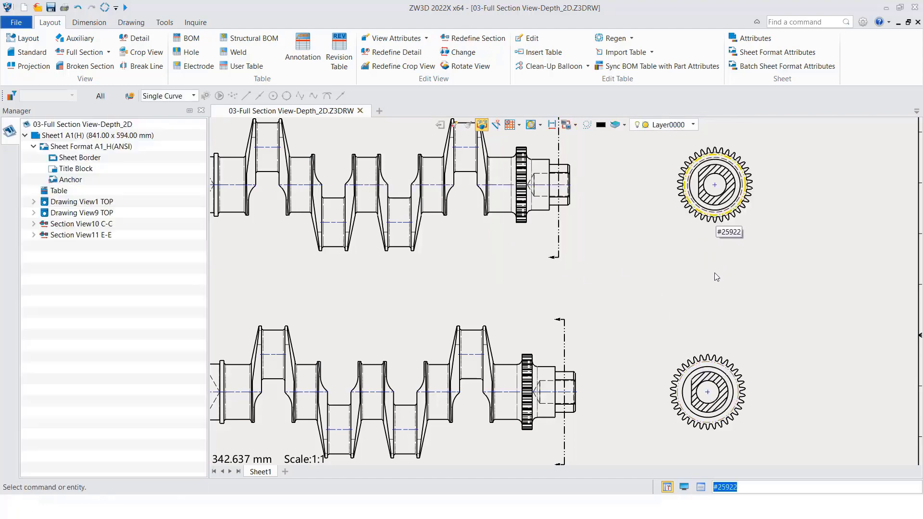
mouse_move(663, 295)
middle_down()
mouse_move(627, 306)
mouse_move(634, 289)
middle_up()
scroll(627, 306, down, 2)
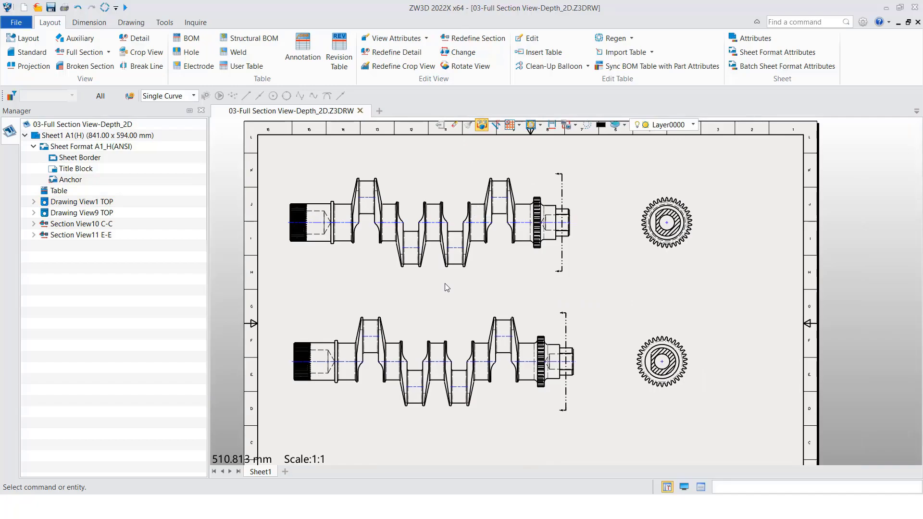
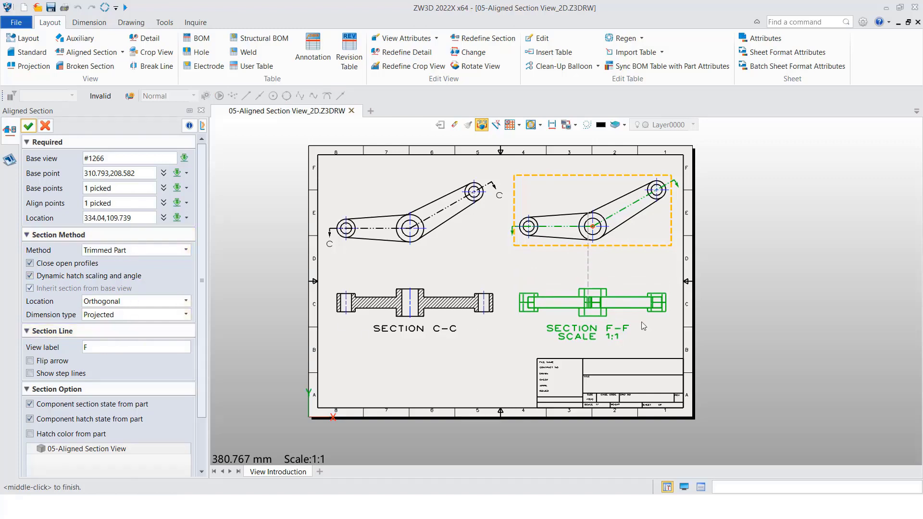
Finish aligned section view F below the second link-arm view using the Trimmed Part method.
middle_click(733, 305)
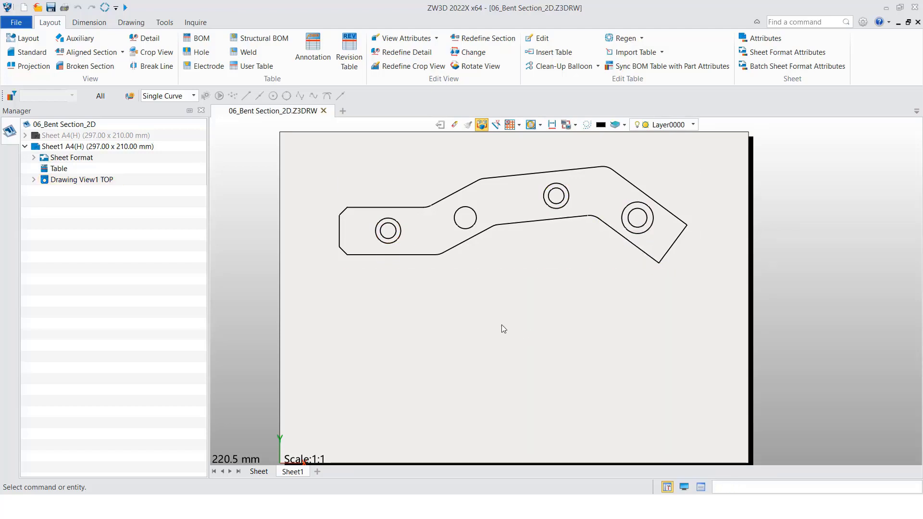
click(122, 52)
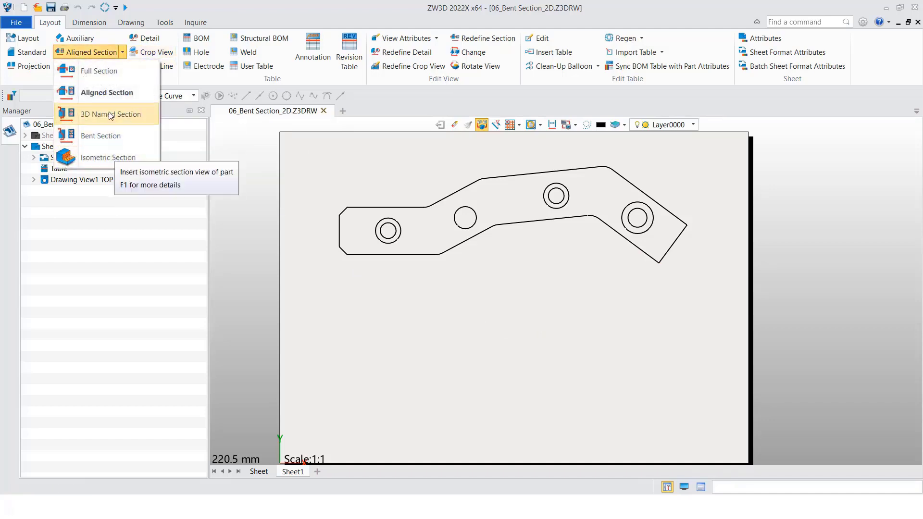
click(445, 300)
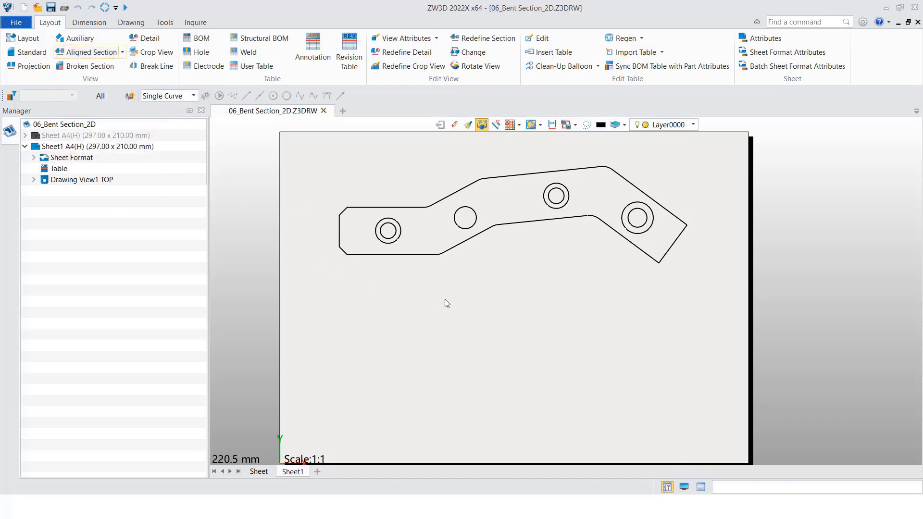
Open the 06_Bent Section part of Drawing View1 for editing.
click(33, 180)
right_click(84, 191)
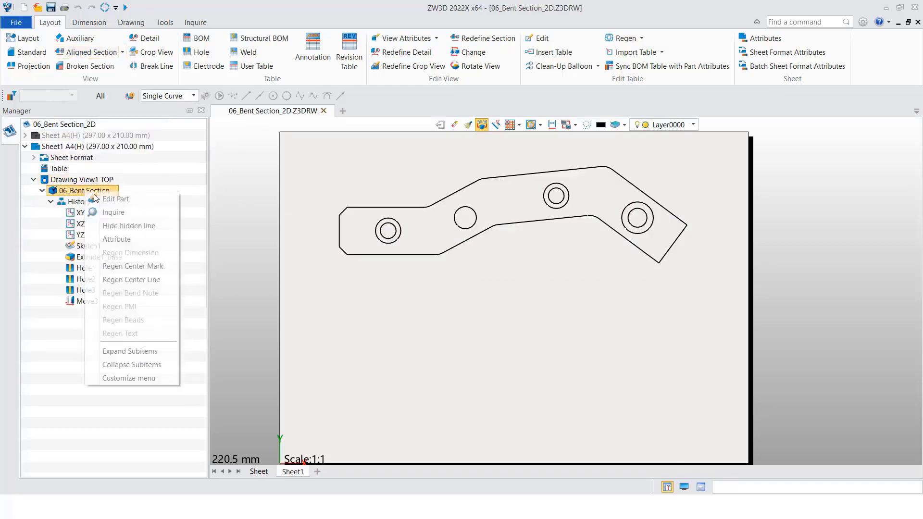
click(124, 203)
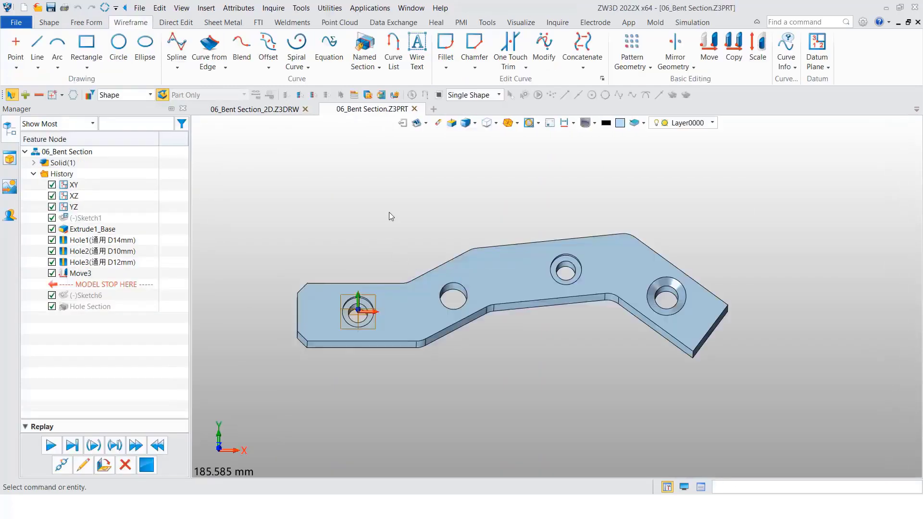
Start a sketch on the bent plate's top face with the Y axis as its up direction.
right_click(389, 213)
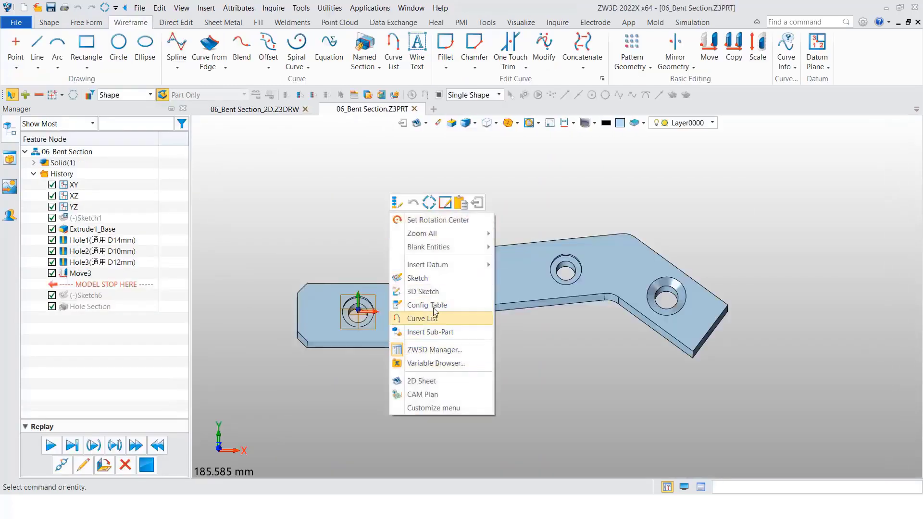
click(418, 278)
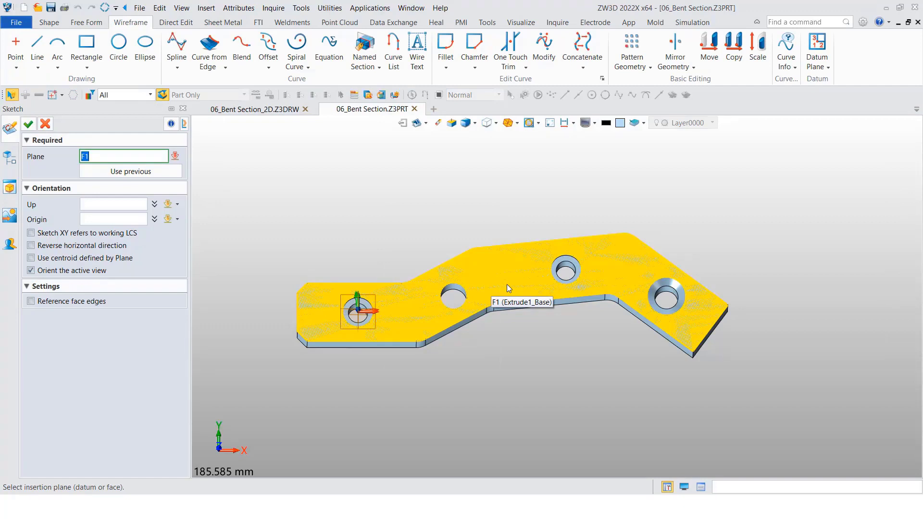
click(506, 288)
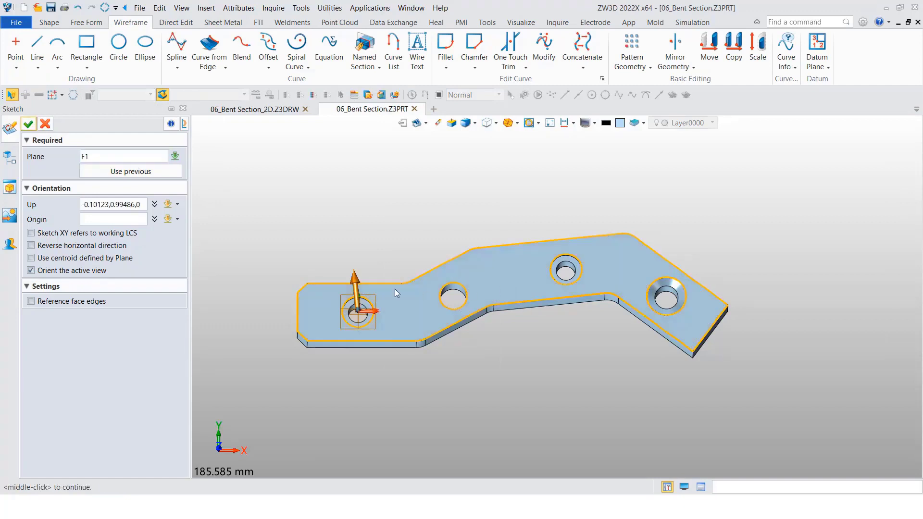
click(88, 202)
right_click(279, 206)
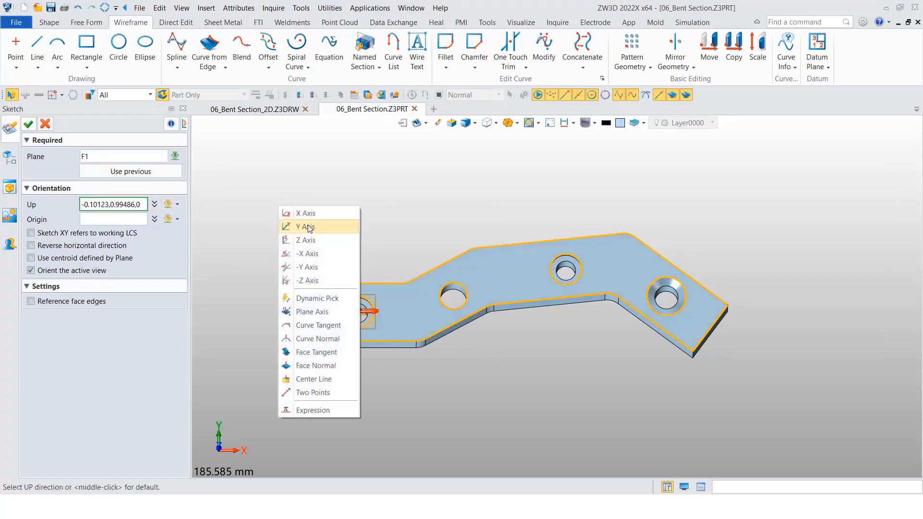
click(308, 227)
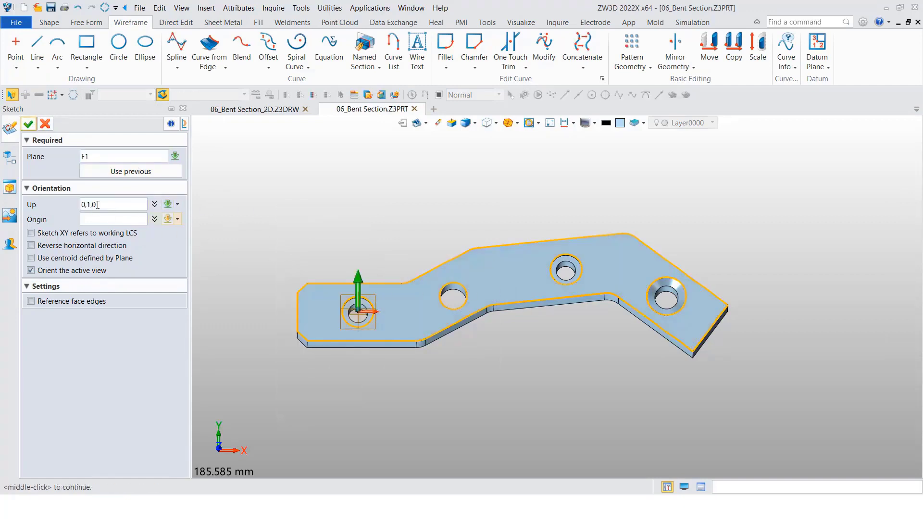
middle_click(331, 204)
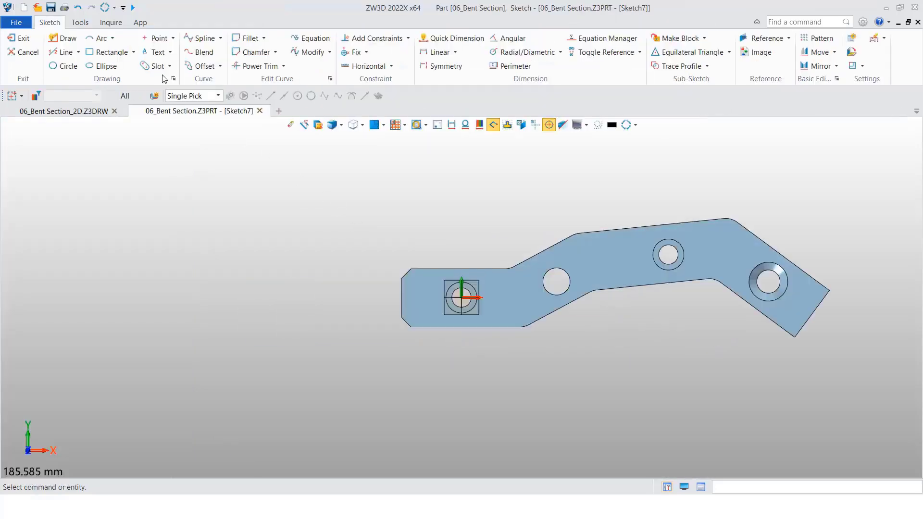
Draw an open four-segment polyline along the bent plate across all four holes, extending past both ends, with a horizontal first segment.
right_click(284, 185)
click(296, 160)
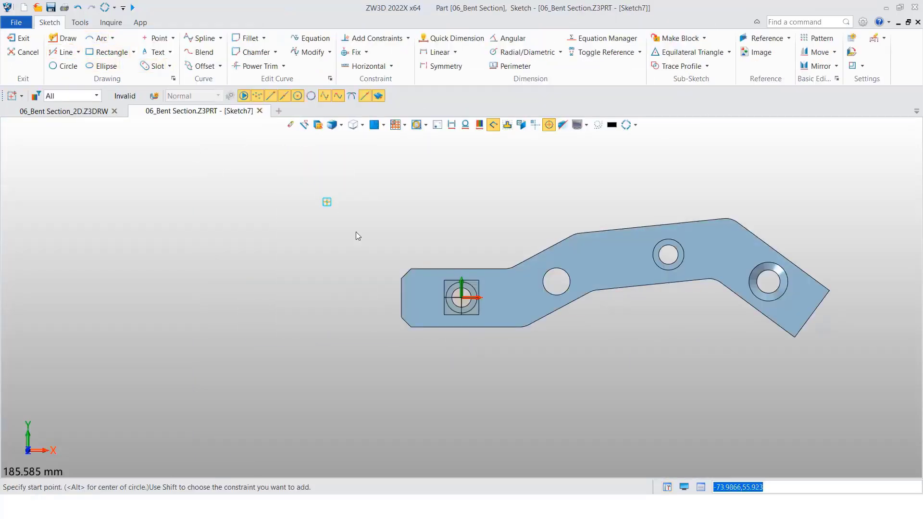
click(356, 297)
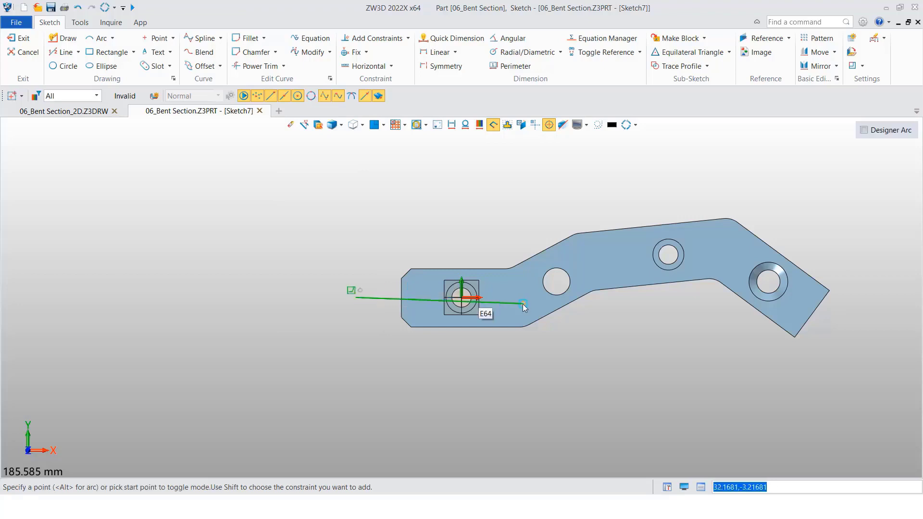
click(513, 298)
click(612, 257)
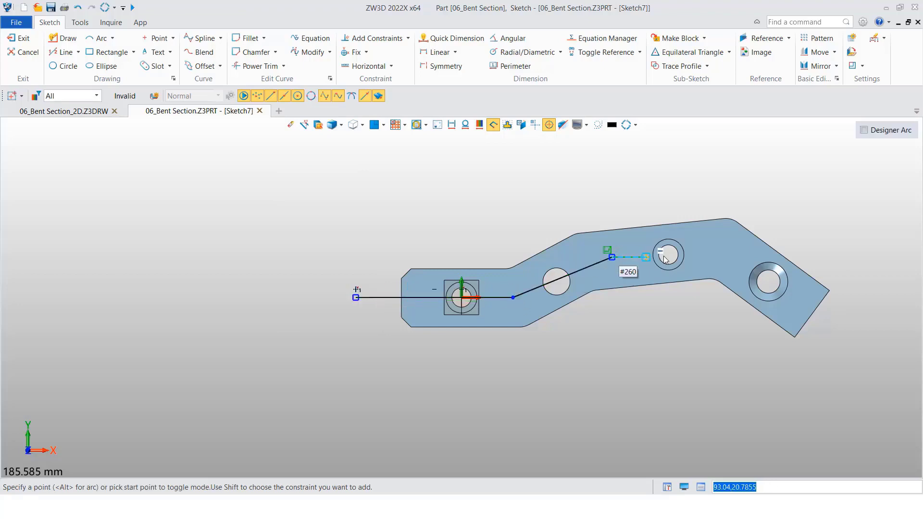
click(711, 261)
click(844, 332)
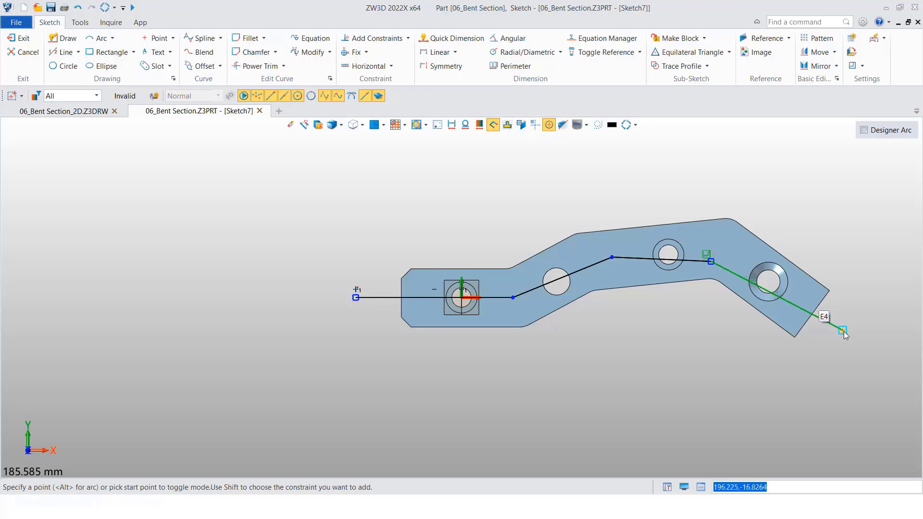
key(Escape)
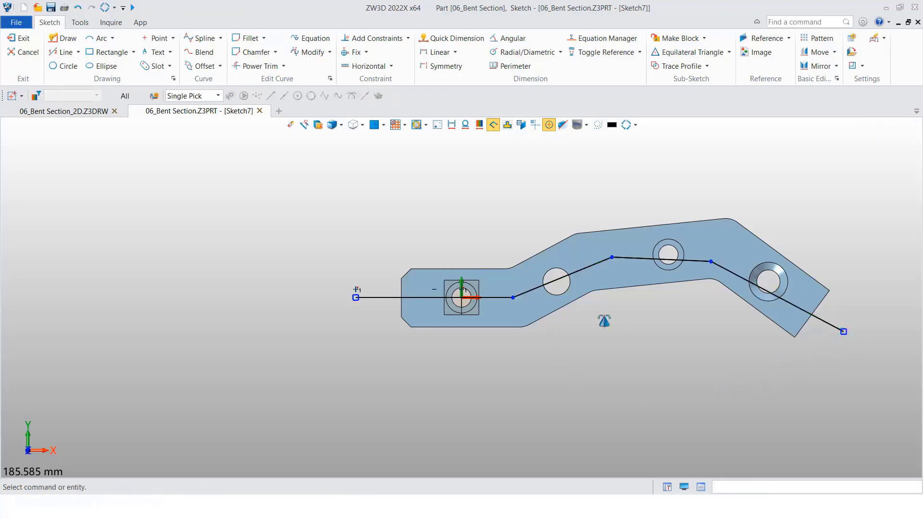
Constrain the second polyline segment to pass through the centre of the plain hole.
middle_drag(604, 322, 485, 310)
right_click(518, 333)
click(554, 313)
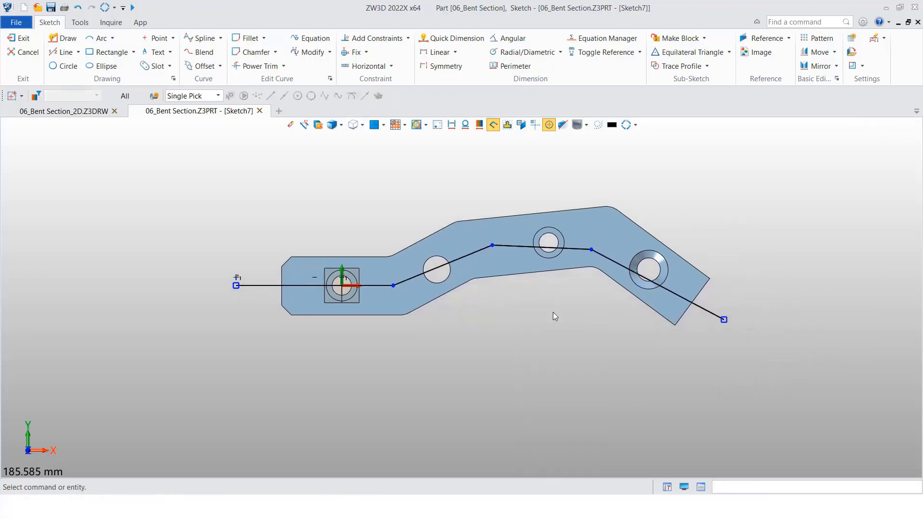
click(441, 277)
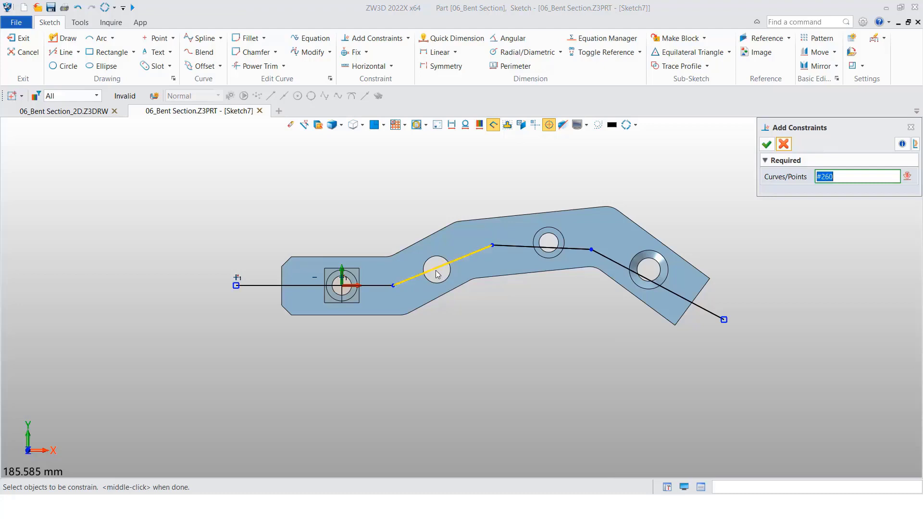
scroll(437, 275, up, 3)
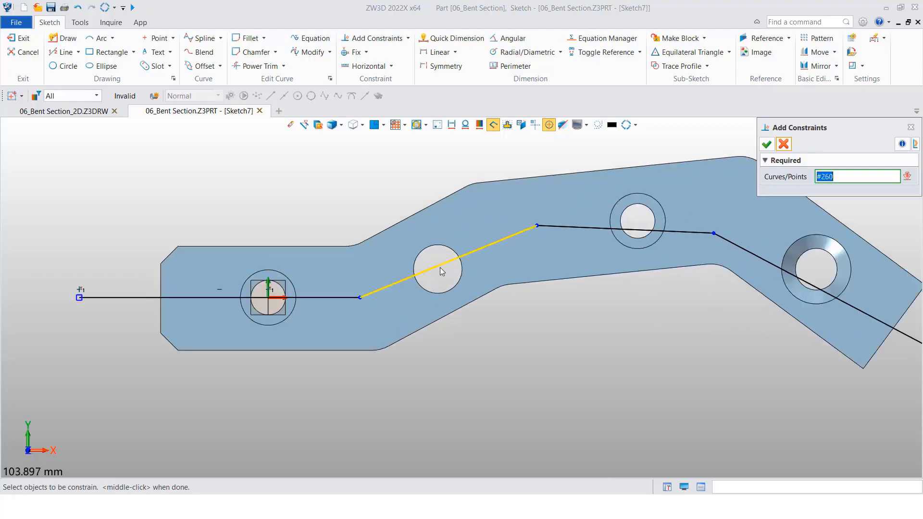
click(463, 256)
middle_click(502, 304)
middle_click(558, 298)
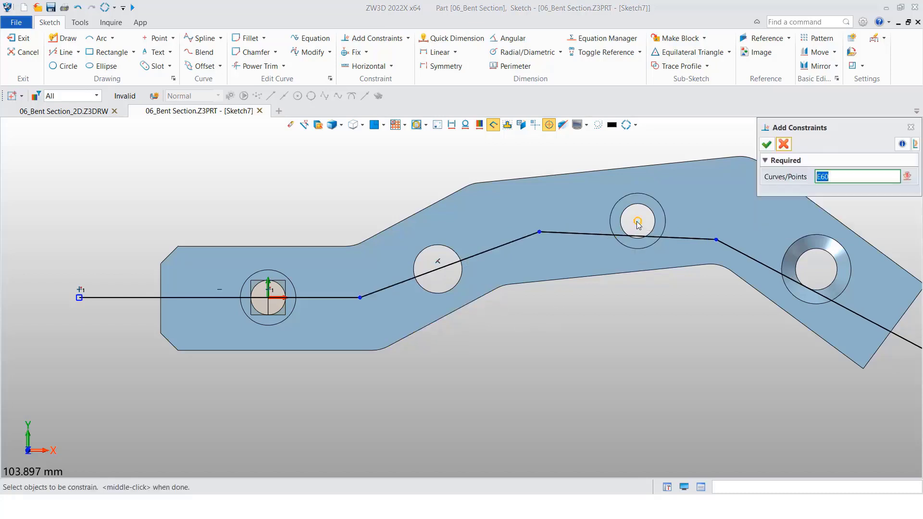
Constrain the third polyline segment to pass through the centre of the third hole.
click(638, 221)
click(679, 237)
middle_click(657, 310)
middle_click(656, 310)
Constrain the fourth polyline segment to pass through the centre of the countersunk hole.
middle_drag(725, 317, 585, 318)
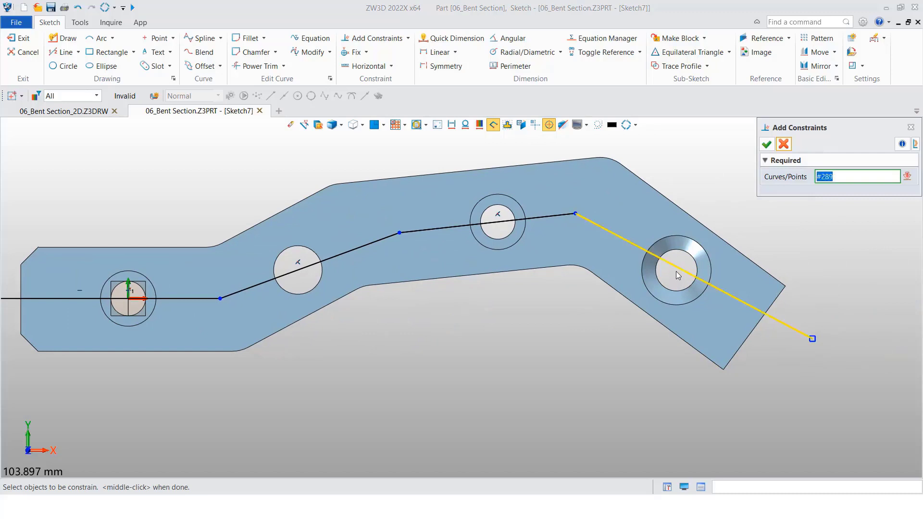
click(676, 271)
click(694, 276)
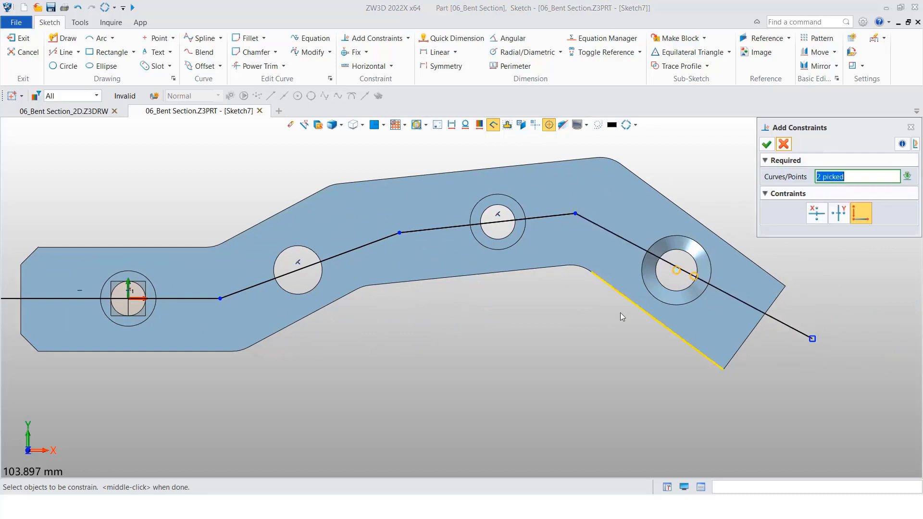
right_click(604, 312)
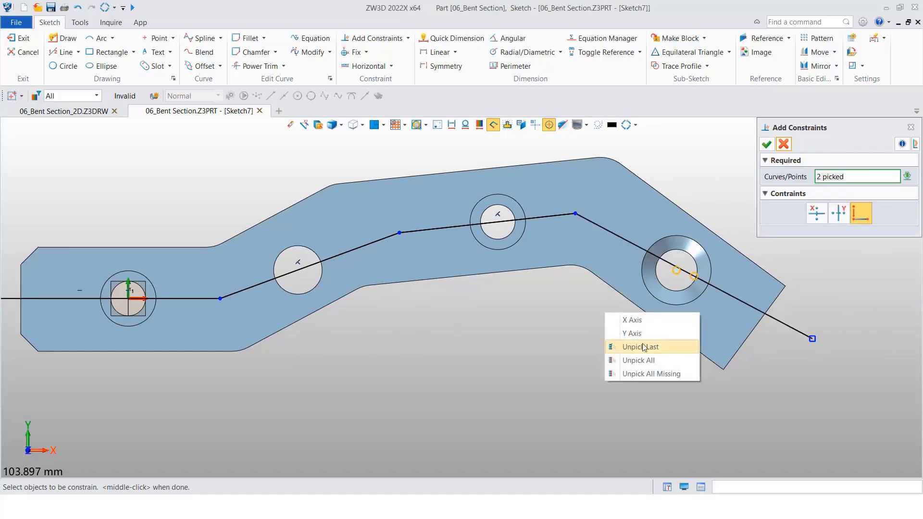
click(640, 347)
middle_click(633, 305)
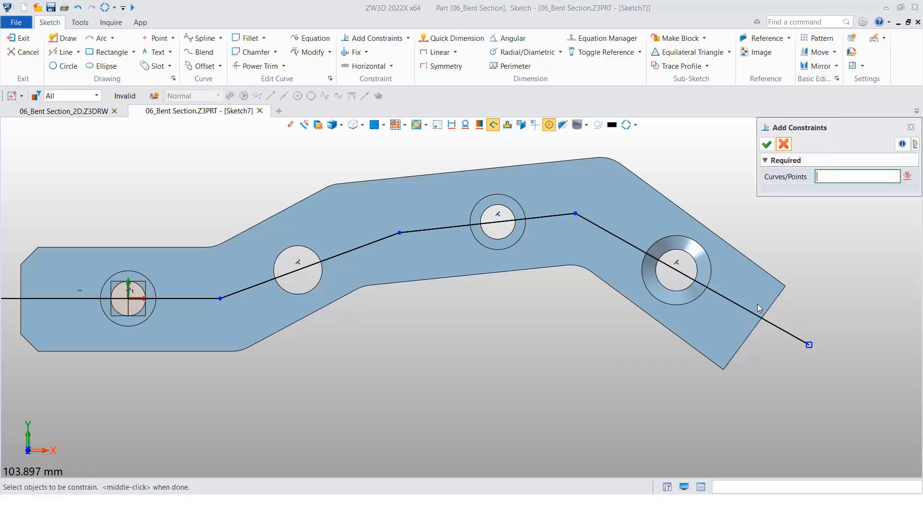
Constrain the fourth polyline segment perpendicular to the plate's slanted end edge and exit the sketch.
click(760, 316)
click(771, 307)
click(772, 304)
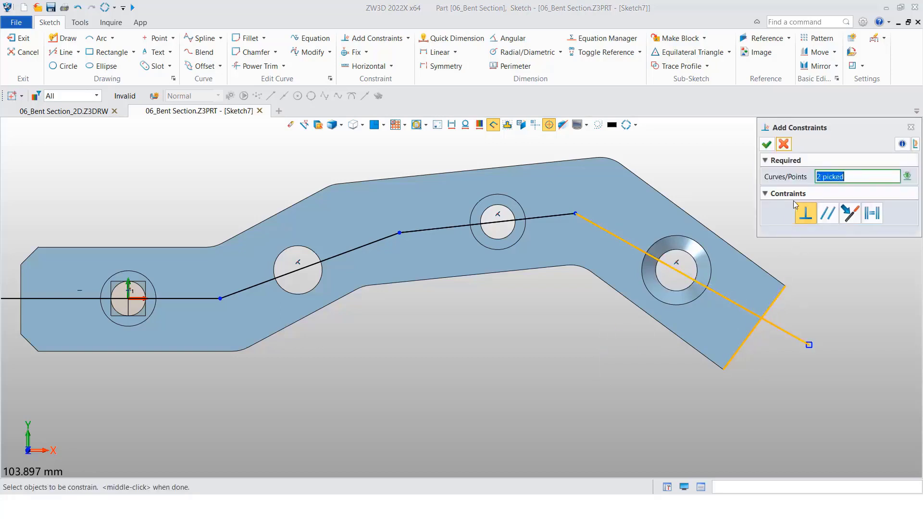
click(767, 146)
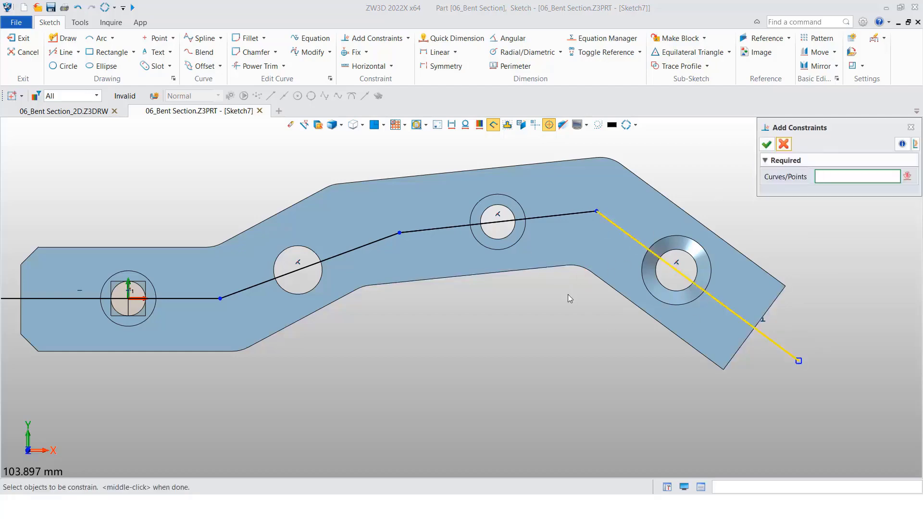
middle_click(553, 296)
scroll(547, 297, up, 2)
right_click(496, 325)
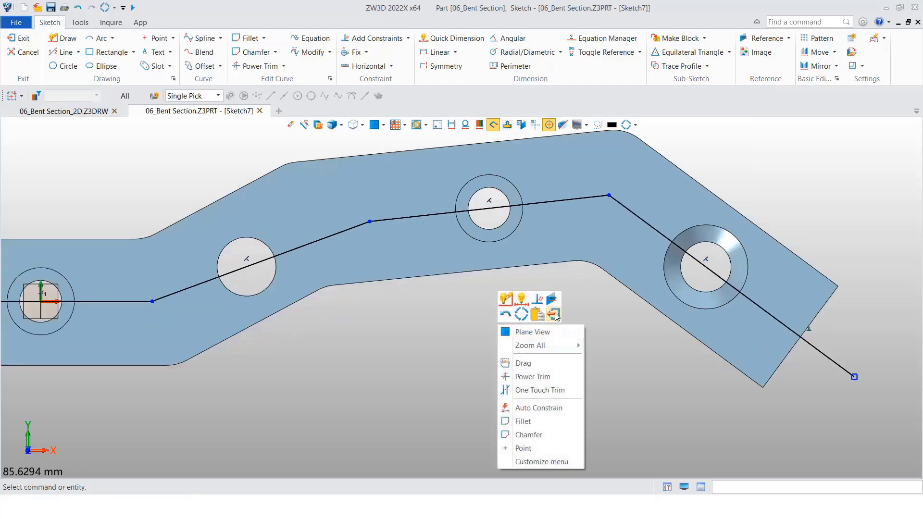
click(554, 315)
scroll(483, 308, up, 3)
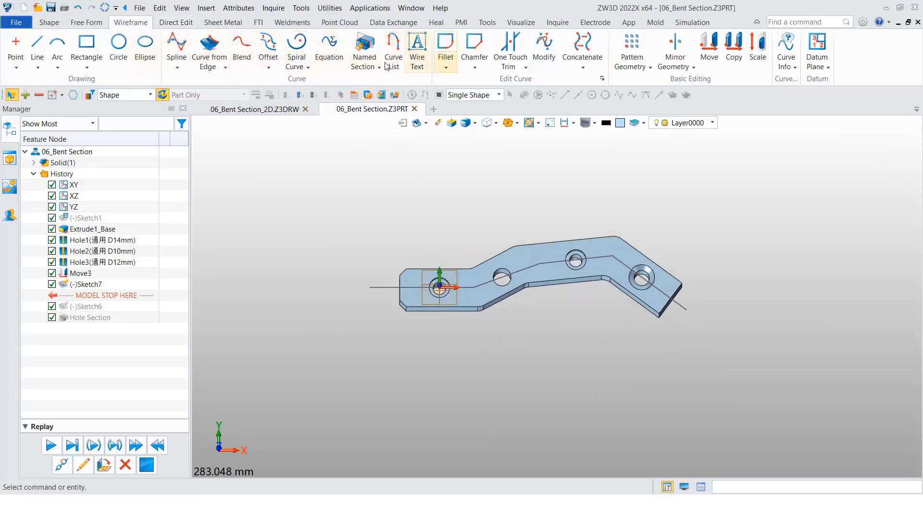
Create a named section called HoleSection2 using the bent polyline sketch as its profile.
click(364, 50)
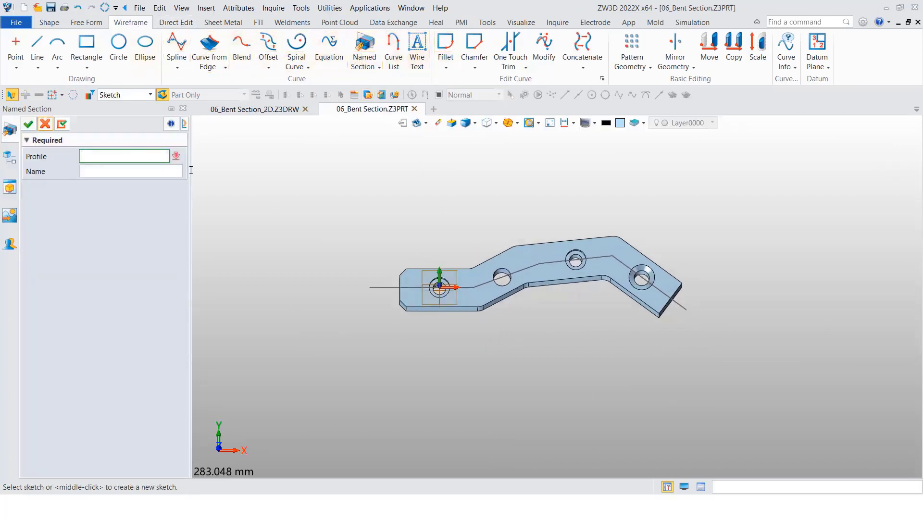
click(374, 287)
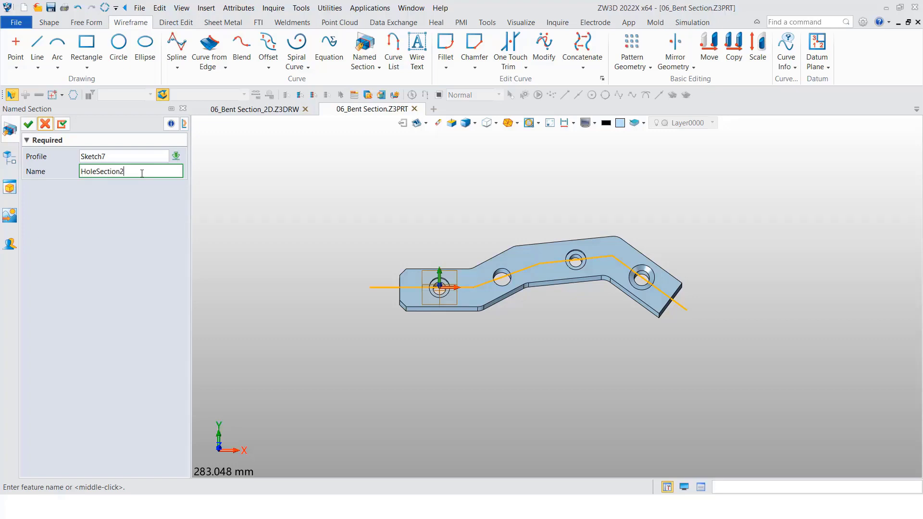
click(28, 124)
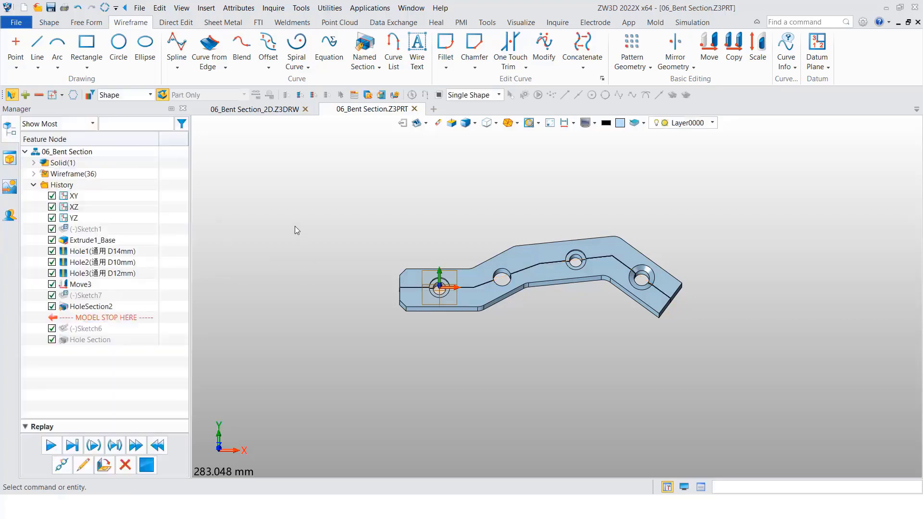
Return to the bent plate's 2D sheet and regenerate it from the modified part.
right_click(295, 226)
click(362, 380)
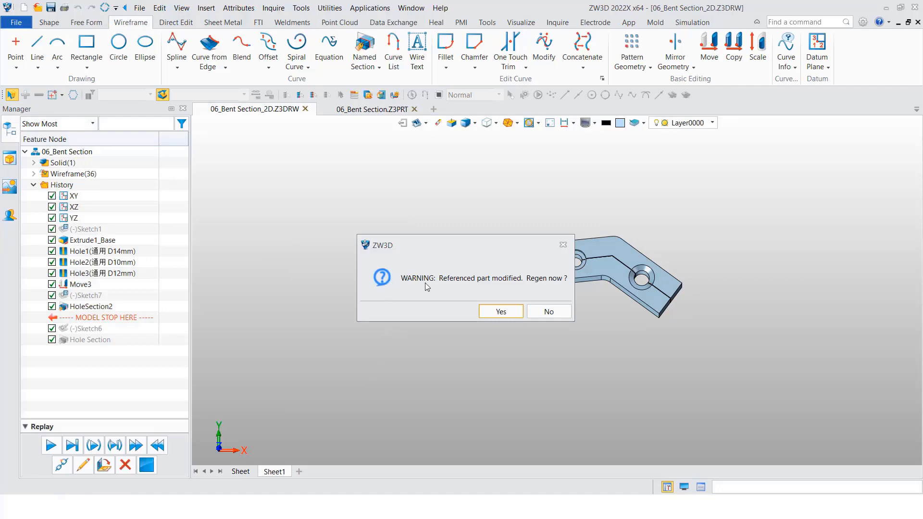
click(501, 313)
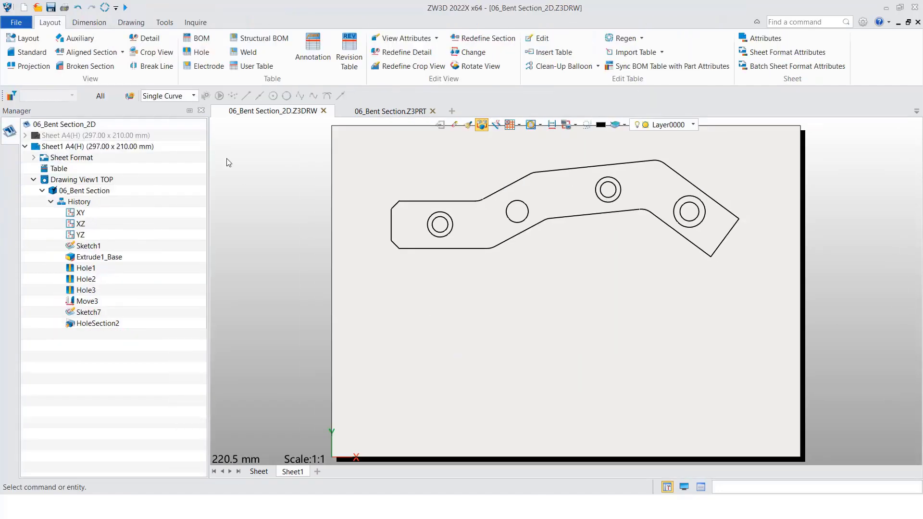
Insert a bent section view of the top view using HoleSection2, placed directly below the base view.
click(122, 52)
click(111, 137)
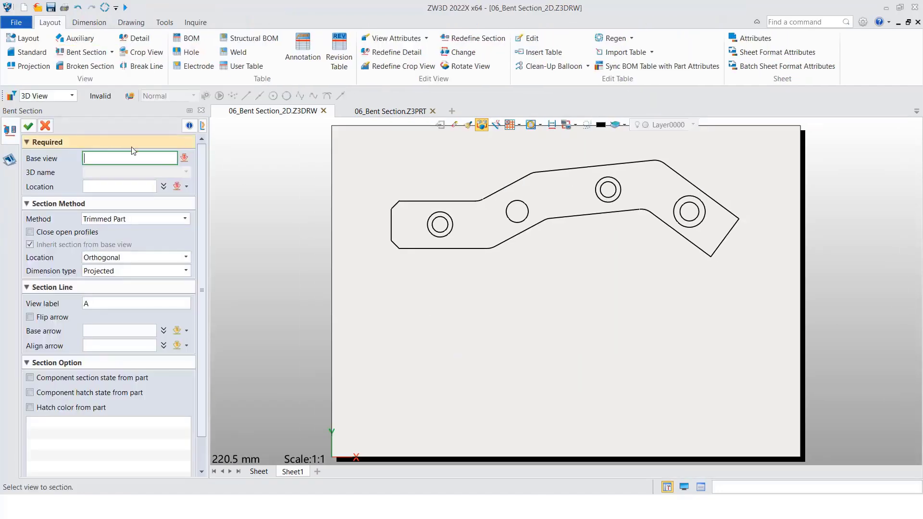
click(500, 152)
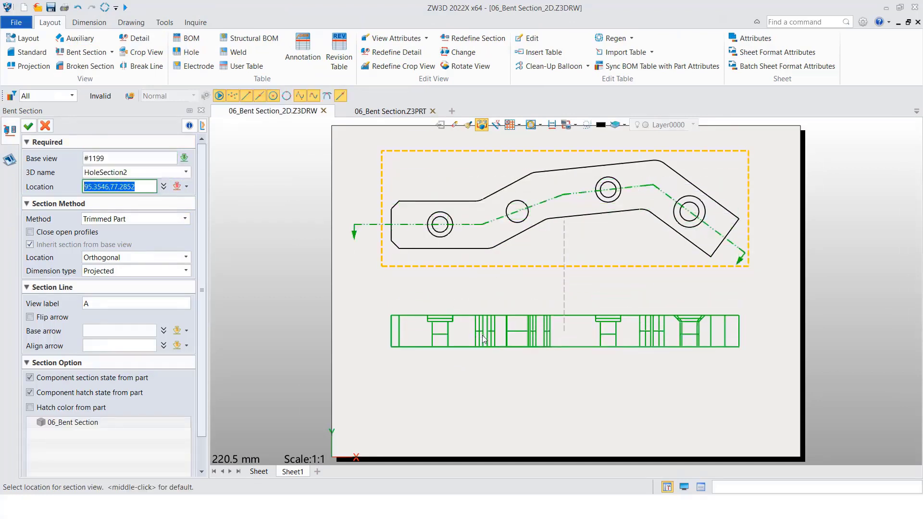
click(482, 336)
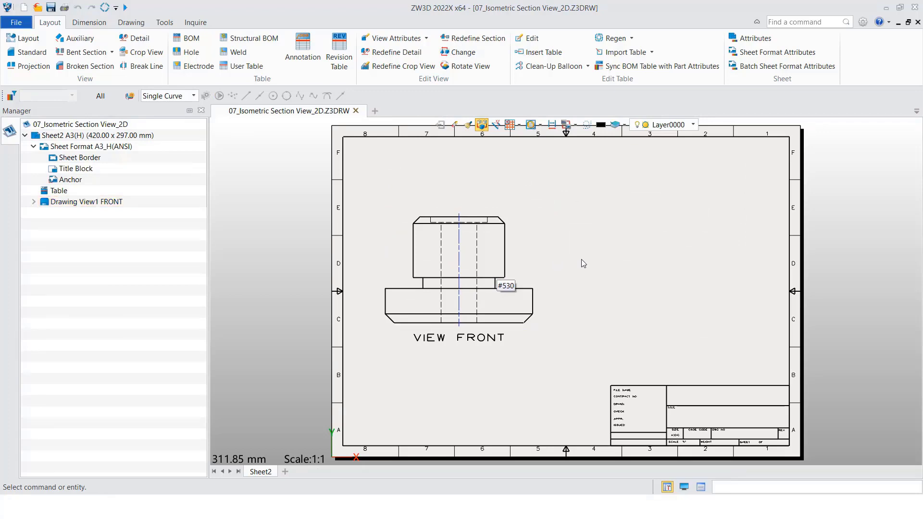
Open the part referenced by the front view of the 07_Isometric Section View_2D drawing for editing.
click(34, 201)
right_click(107, 214)
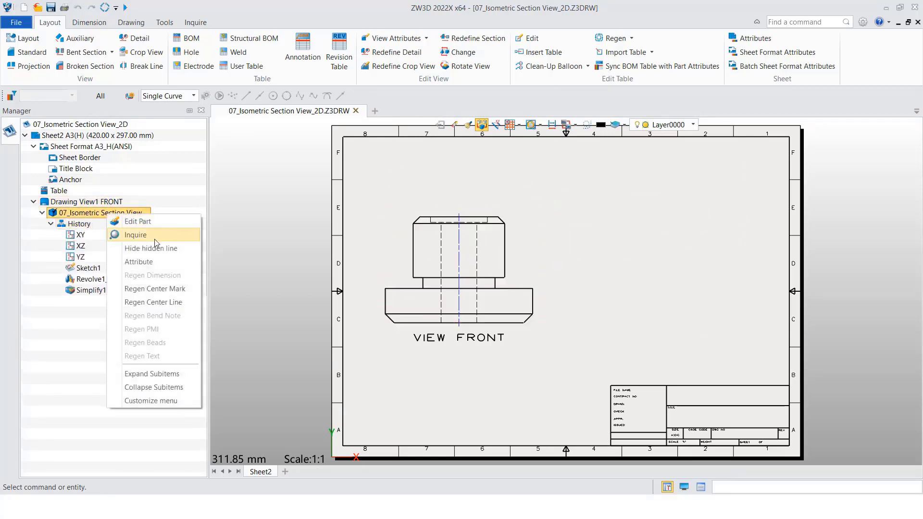
click(163, 224)
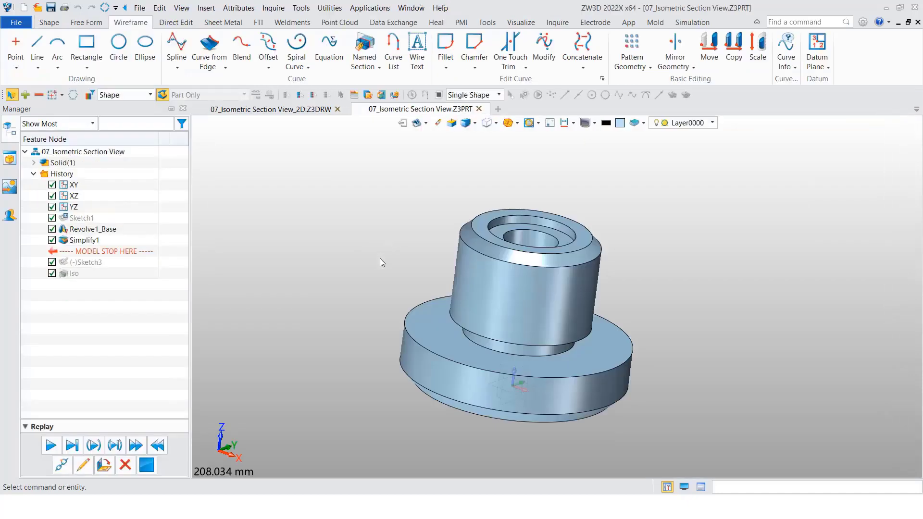
Start a sketch on the top face of the part's wide flange with the Y axis as its up direction.
right_click(317, 231)
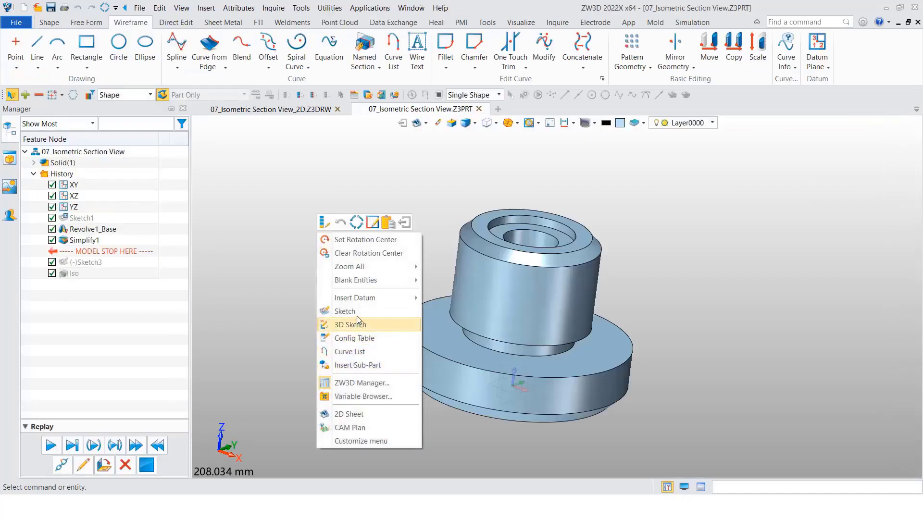
click(344, 312)
click(435, 340)
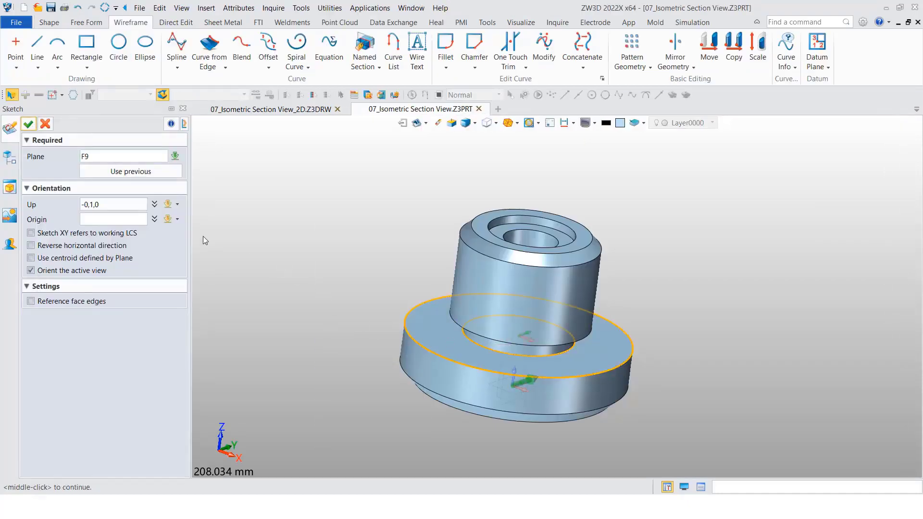
click(122, 203)
right_click(269, 244)
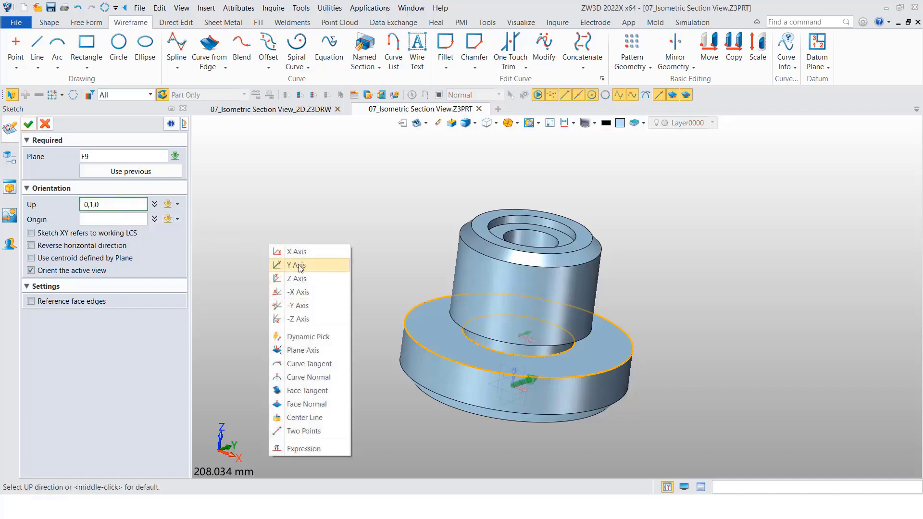
click(299, 266)
middle_click(329, 238)
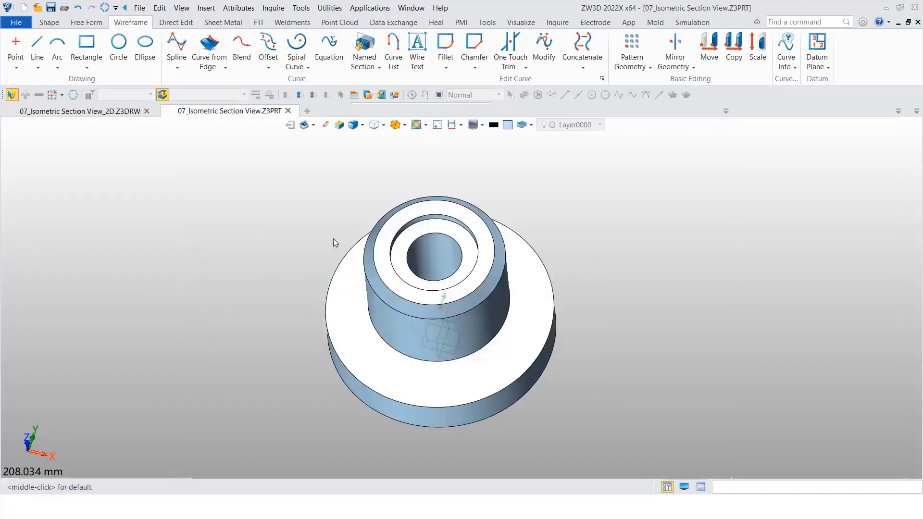
Draw an L-shaped polyline from below the flange up to the origin and about 114 mm along positive X, and exit the sketch.
click(62, 38)
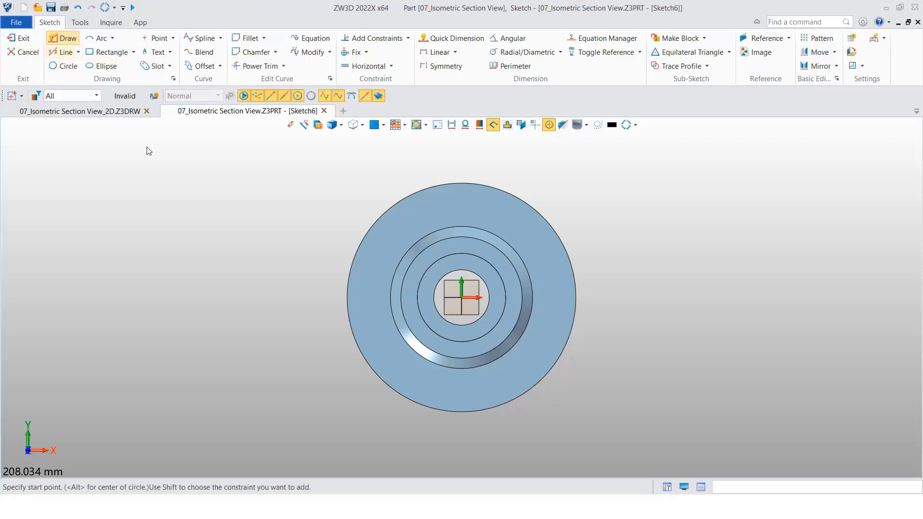
click(462, 446)
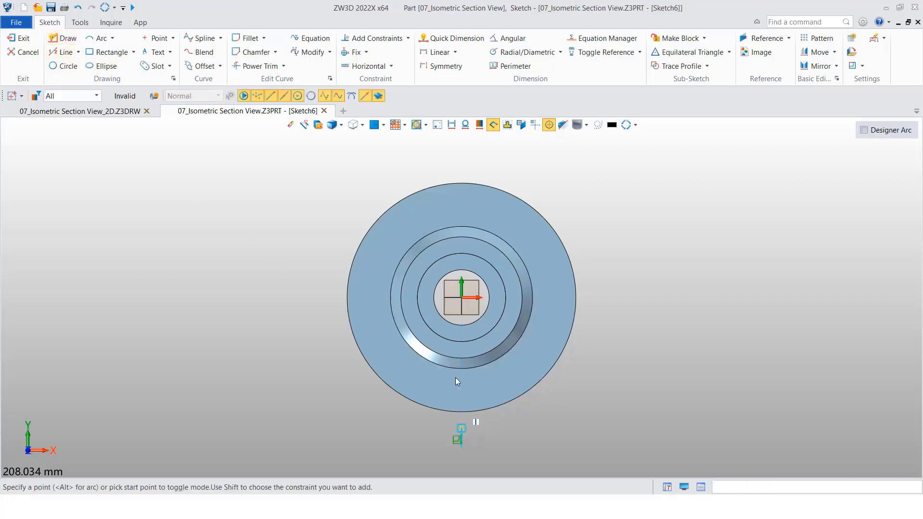
click(461, 298)
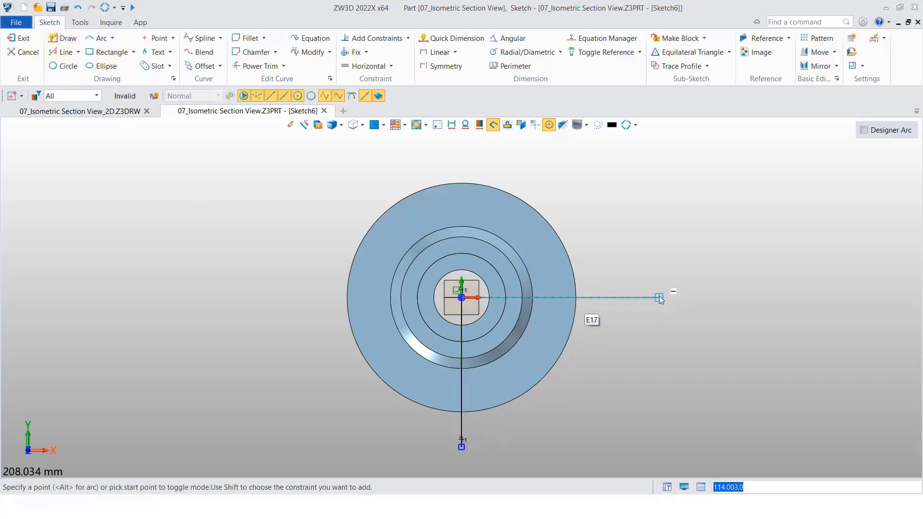
click(660, 298)
key(Escape)
right_click(339, 218)
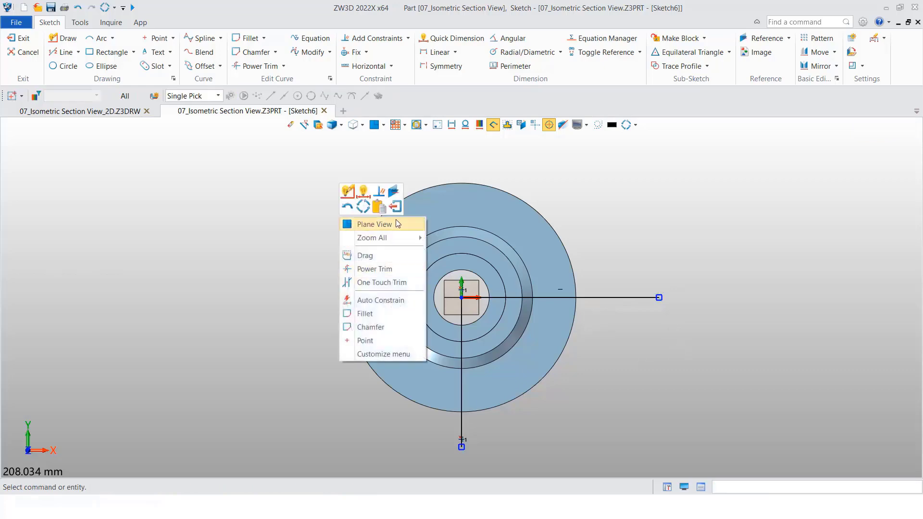
click(350, 223)
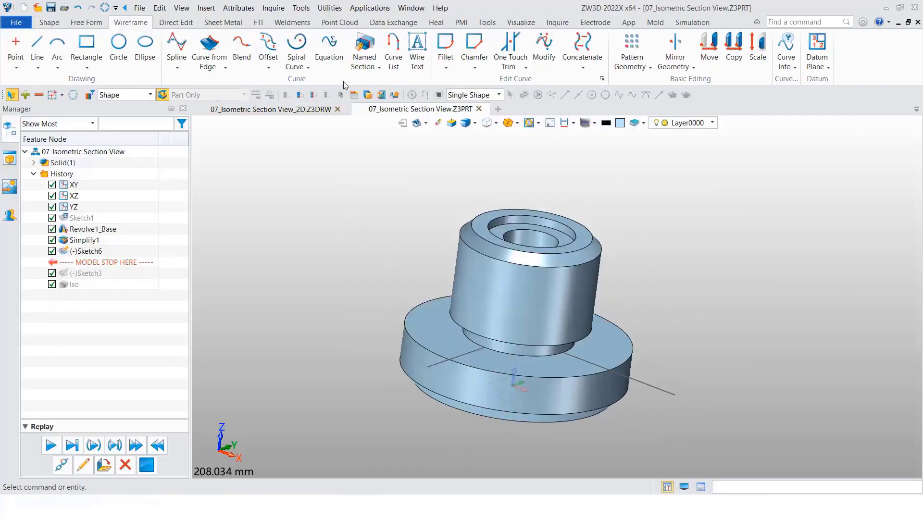
Create a named section called HoleSection3 using the L-shaped sketch as its profile.
click(364, 46)
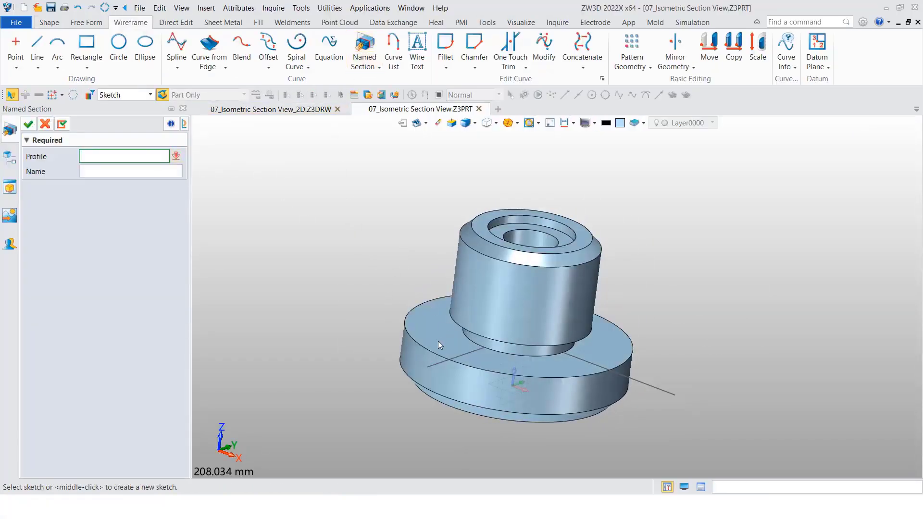
click(450, 361)
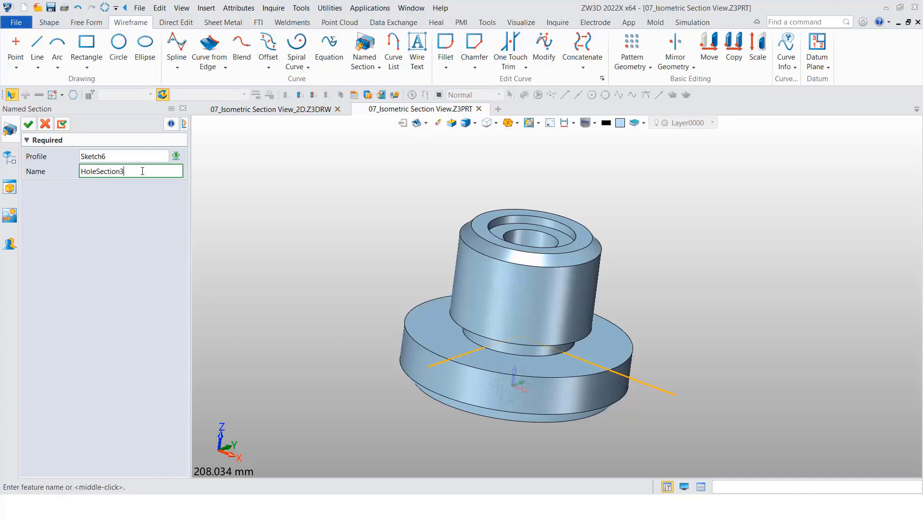
middle_click(274, 225)
Return to the flanged part's 2D sheet and regenerate it from the modified part.
right_click(316, 245)
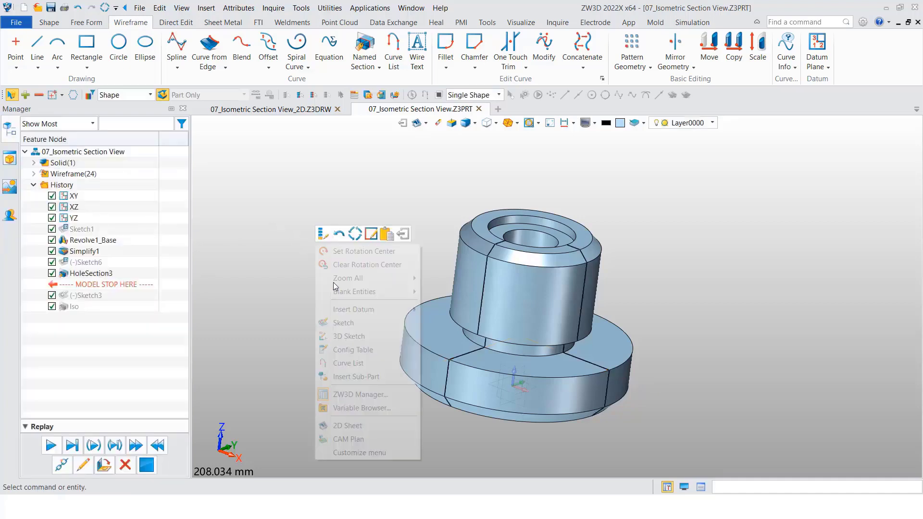
click(371, 431)
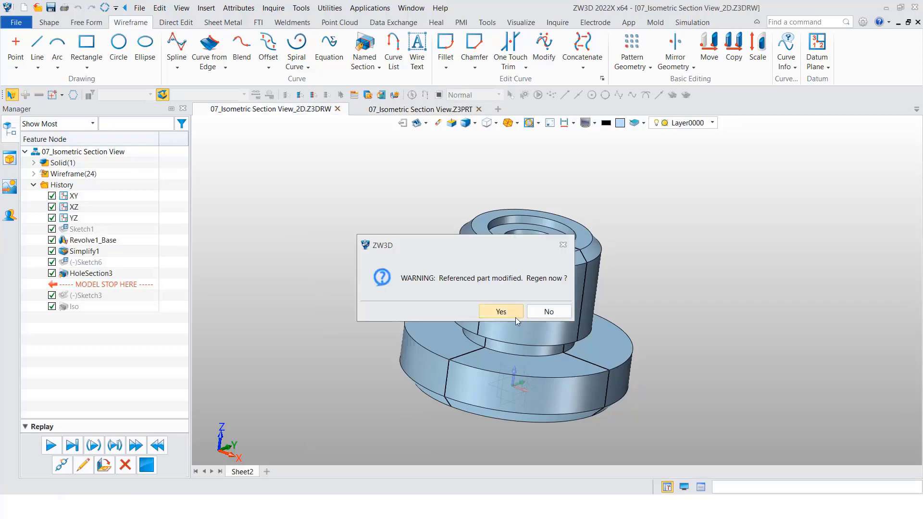
click(502, 312)
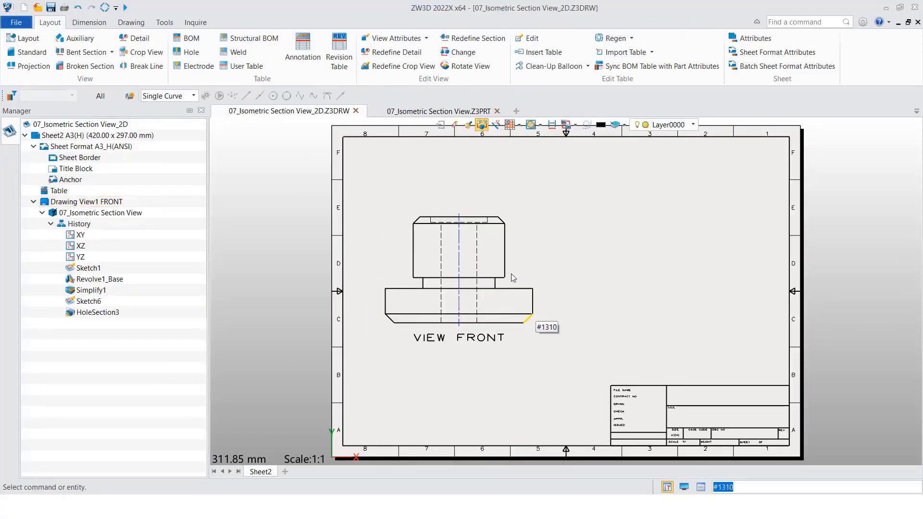
Insert an isometric section view of the flanged part from the named section HoleSection3, placed to the right of the front view.
click(111, 52)
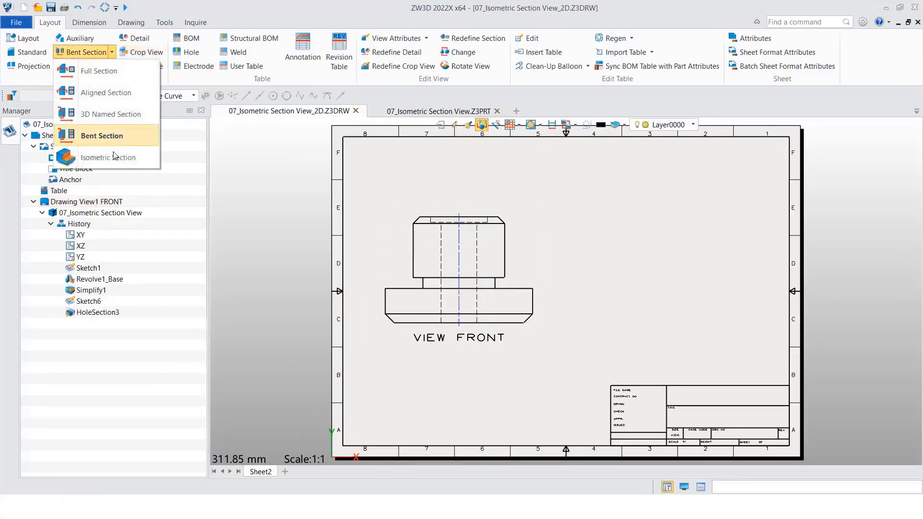
click(96, 159)
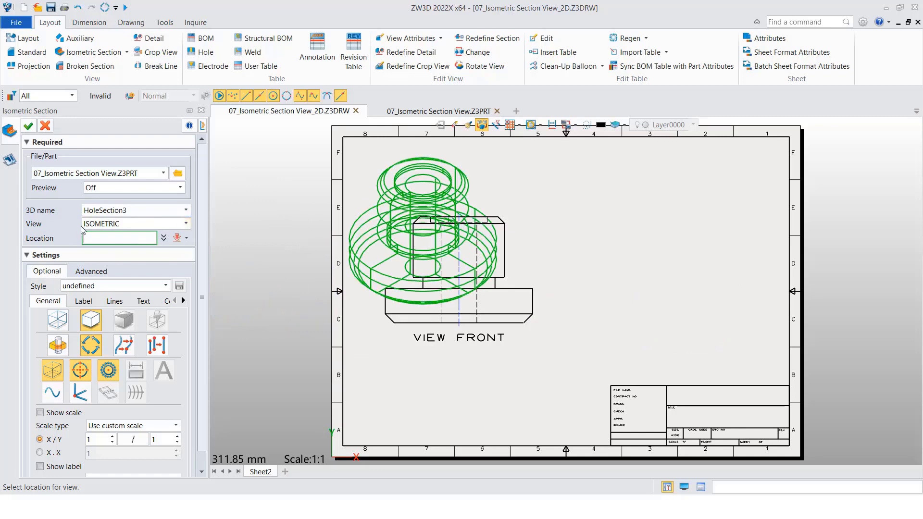
click(628, 287)
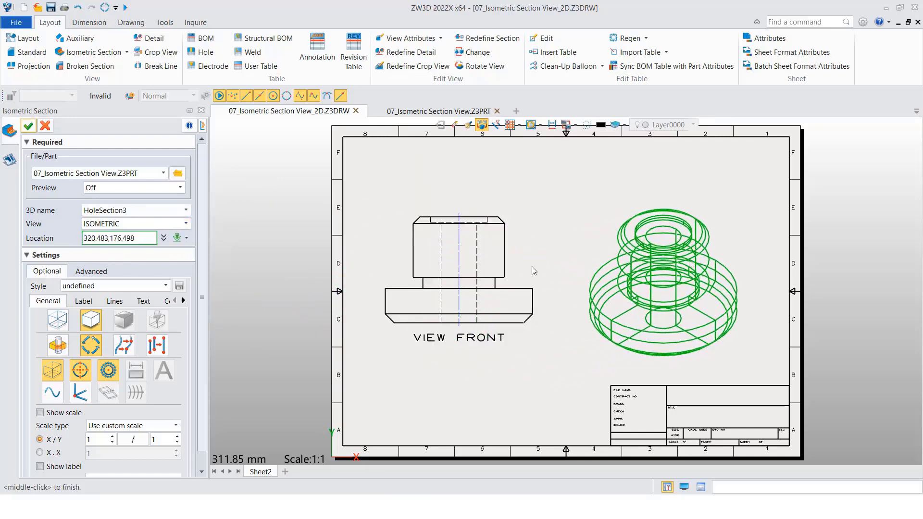
click(52, 370)
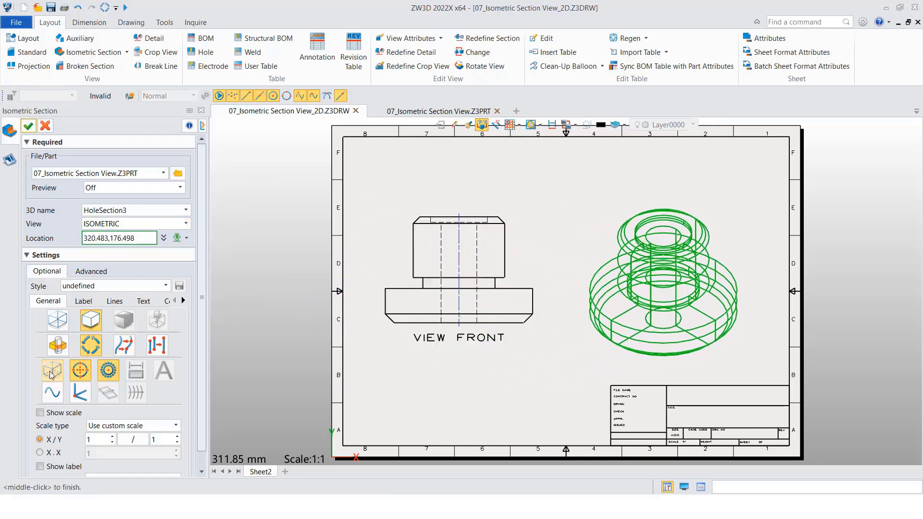
middle_click(557, 233)
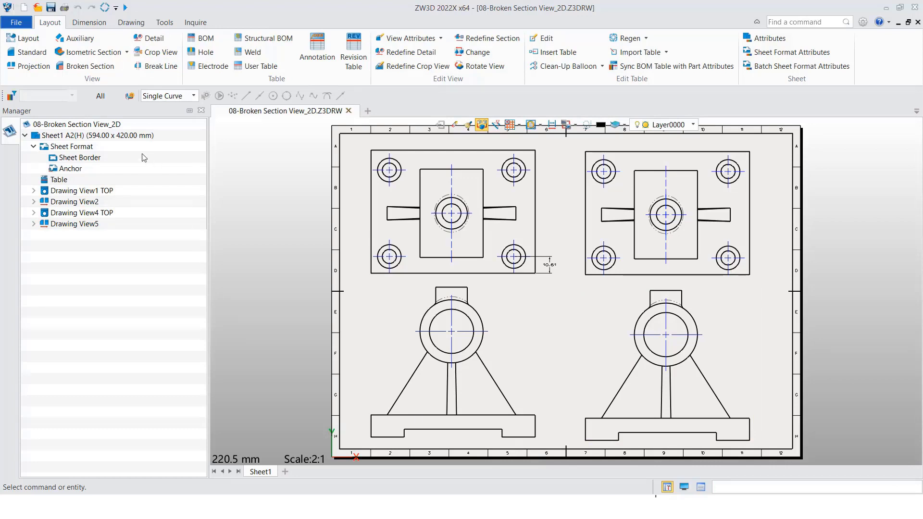
Start a Broken Section with Point depth on the left-hand front view, with a rectangular boundary around the right end of its base.
click(87, 66)
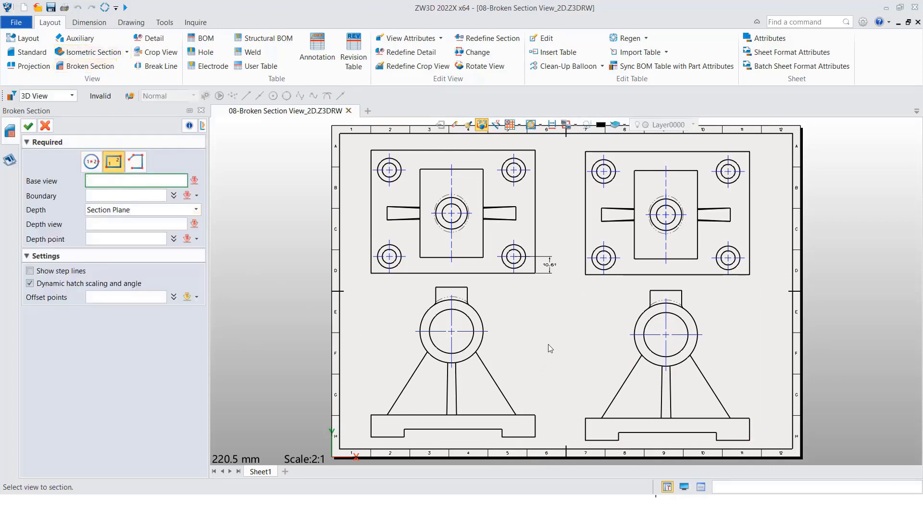
click(195, 210)
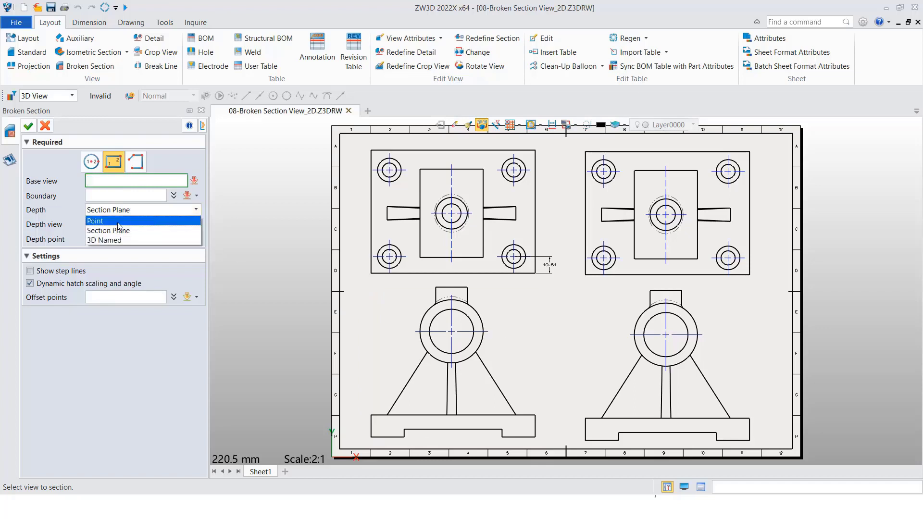
click(118, 222)
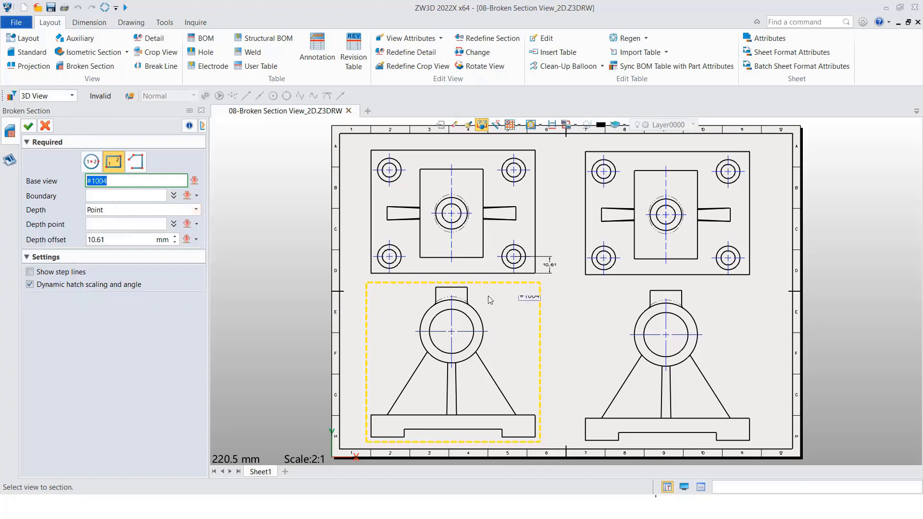
click(475, 286)
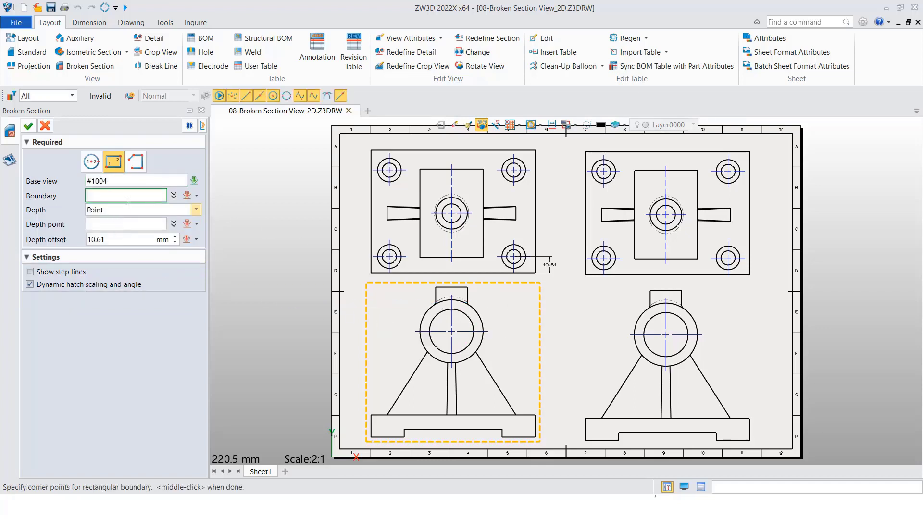
click(483, 398)
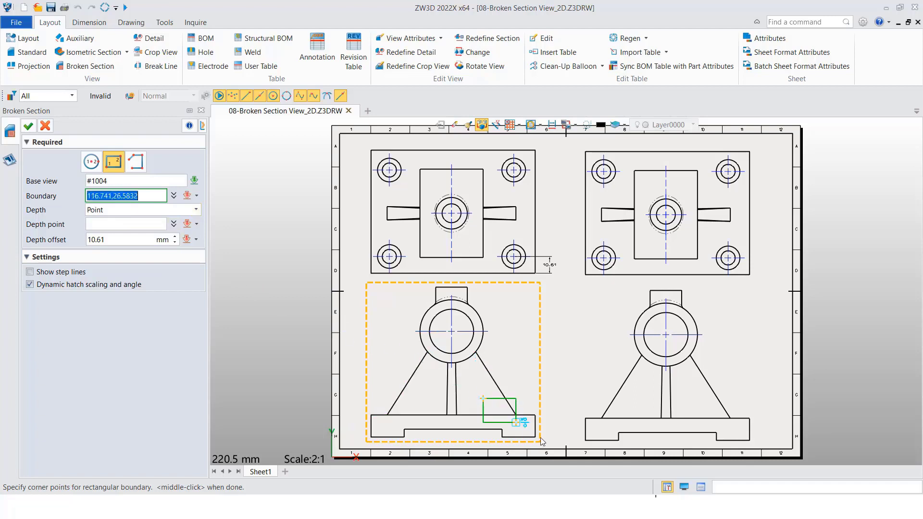
click(559, 451)
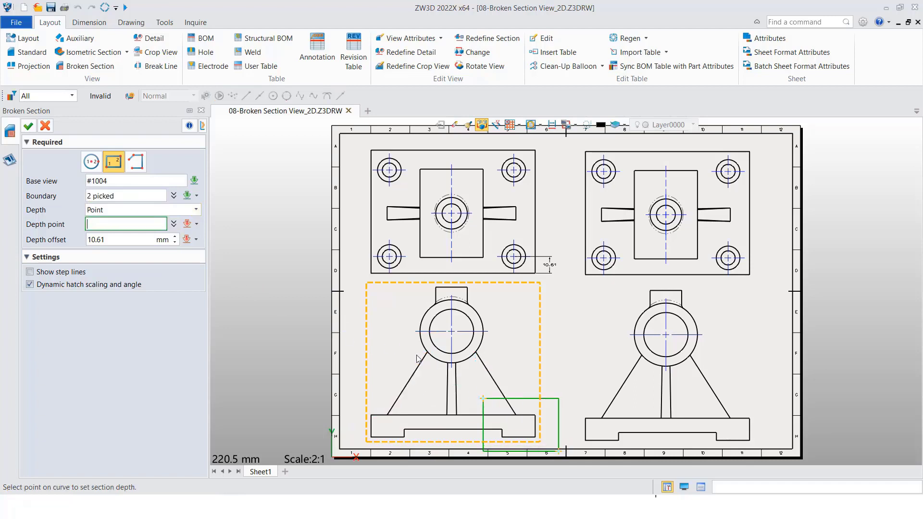
Set the depth point on the lower edge of the left-hand top view with a 10.61 mm depth offset and create the broken section.
click(500, 274)
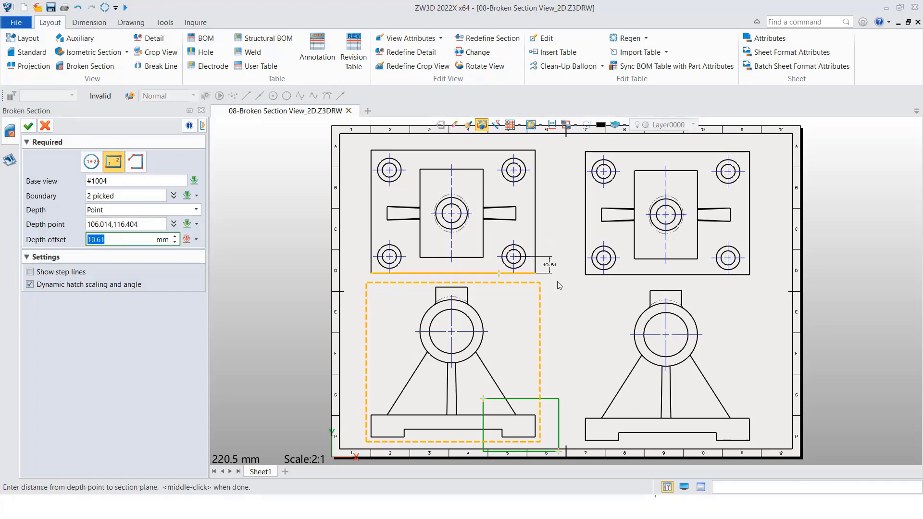
middle_click(574, 339)
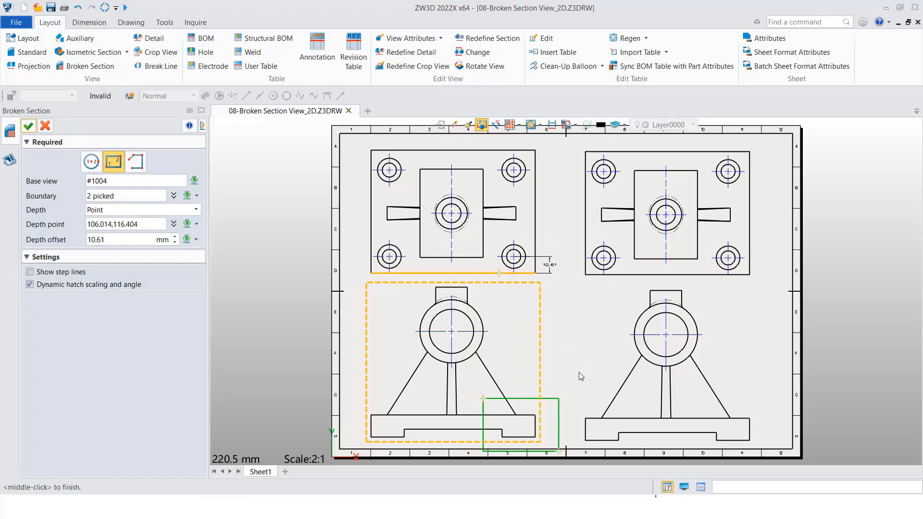
middle_click(568, 359)
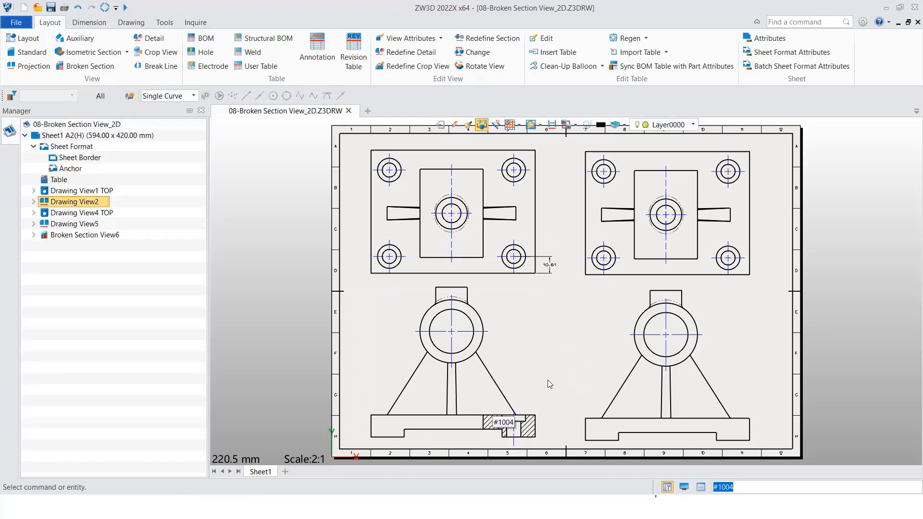
Start a Broken Section with Section Plane depth on the right-hand front view, with a rectangular boundary around the right end of its base.
middle_drag(547, 379, 535, 376)
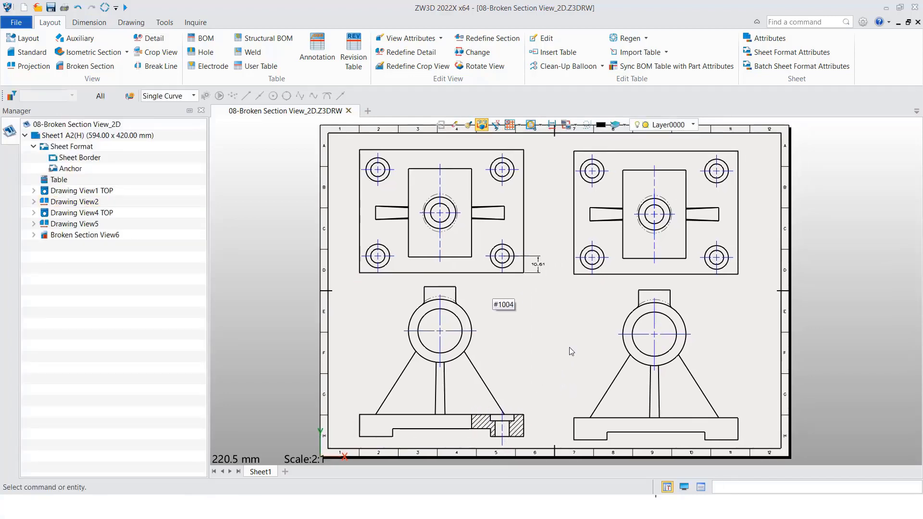
middle_click(554, 306)
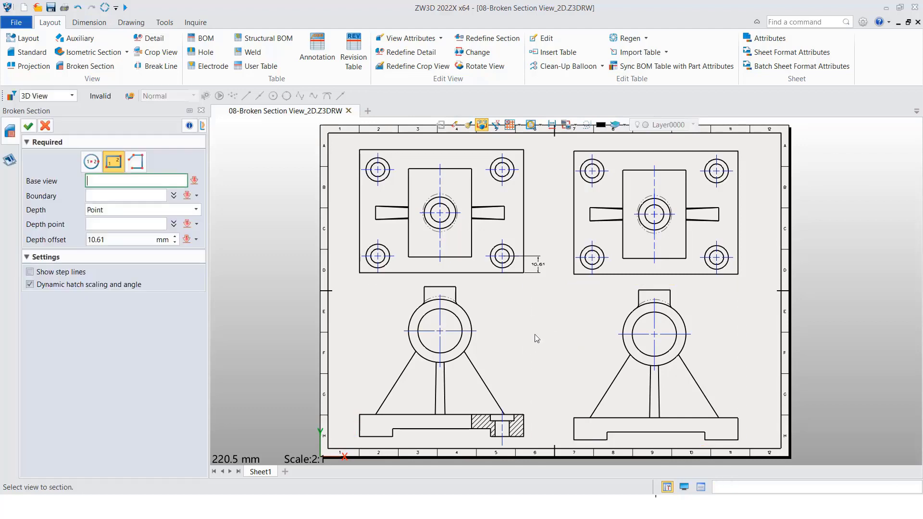
click(130, 214)
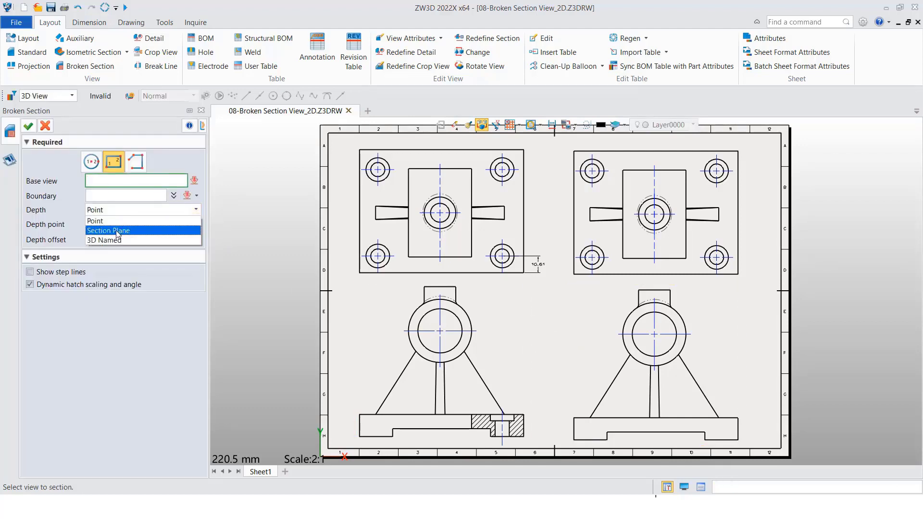
click(120, 229)
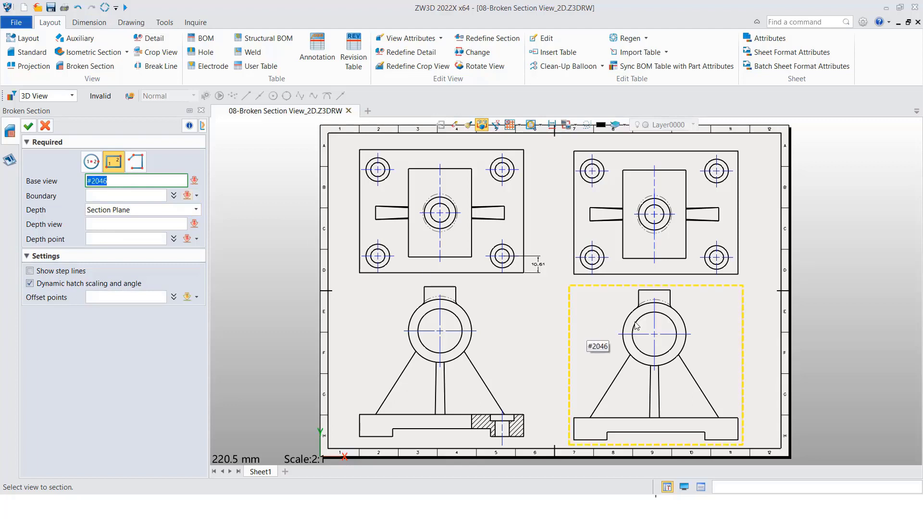
click(608, 304)
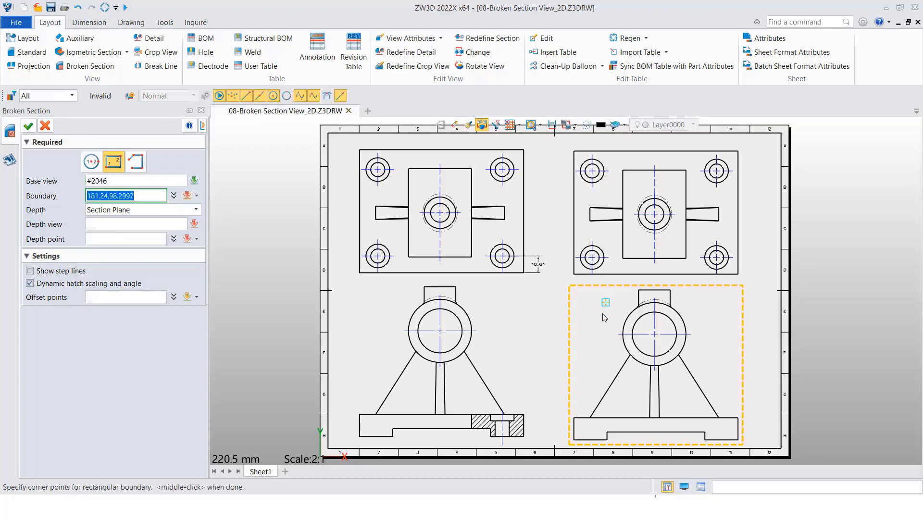
click(698, 402)
click(751, 448)
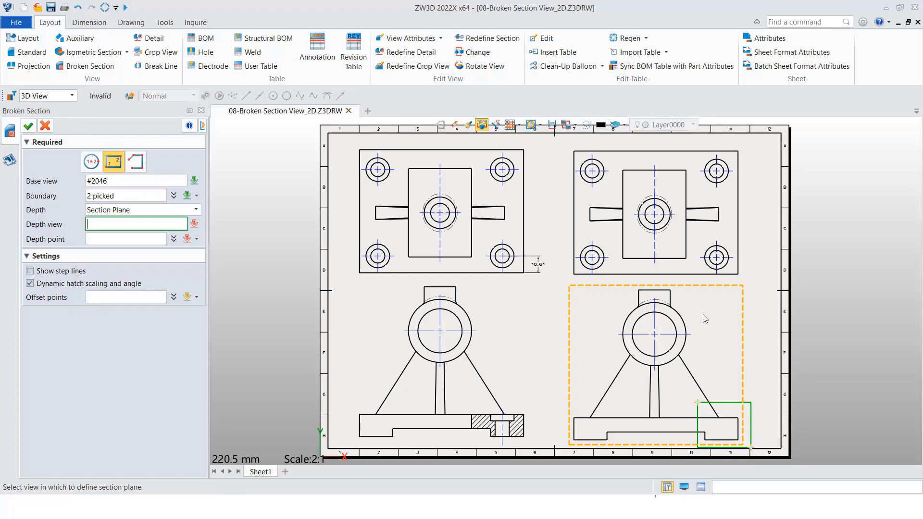
Define the section plane in the right-hand top view through the lower-right hole's center and create the broken section.
click(742, 228)
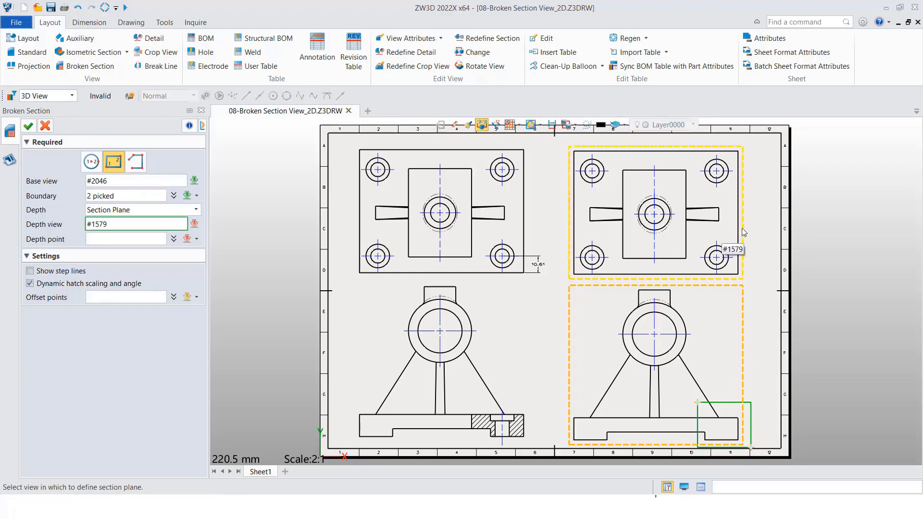
click(717, 258)
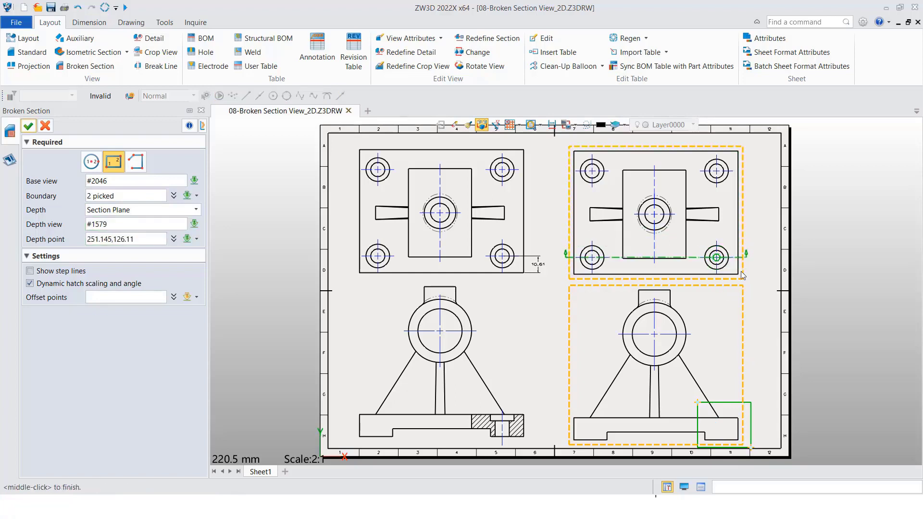
middle_click(761, 333)
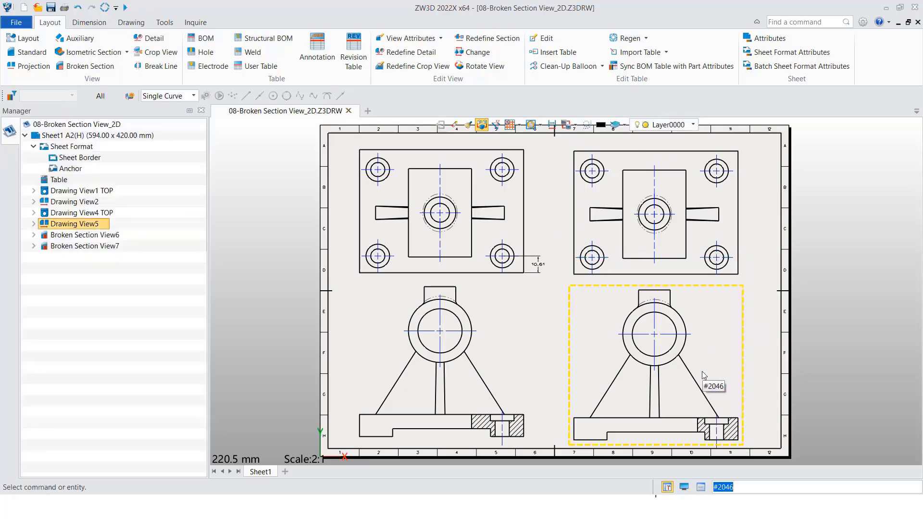